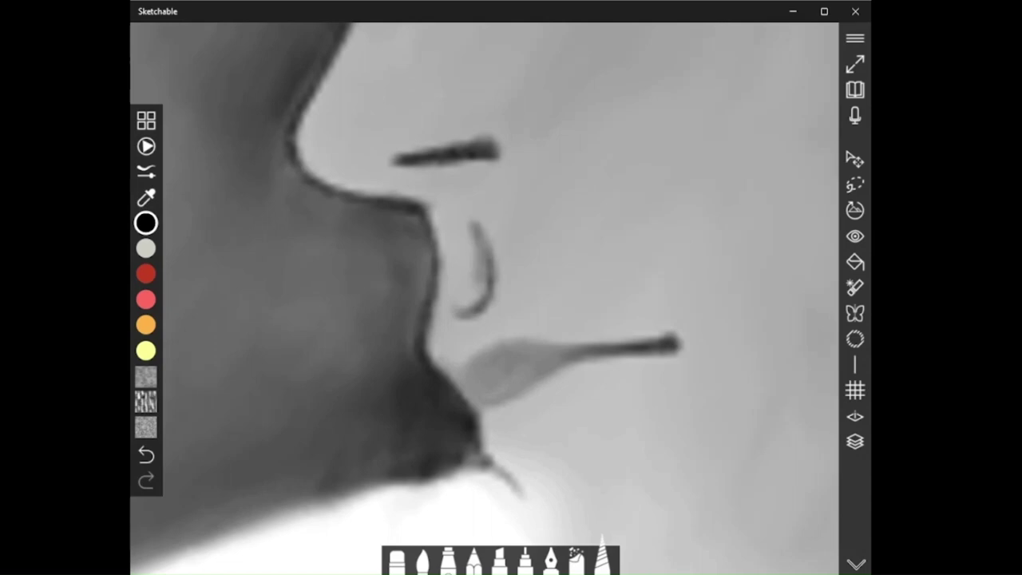
Step: Blend the curved philtrum shadow between the nose and the upper lip into a soft tone
left_click_drag(472, 224, 428, 210)
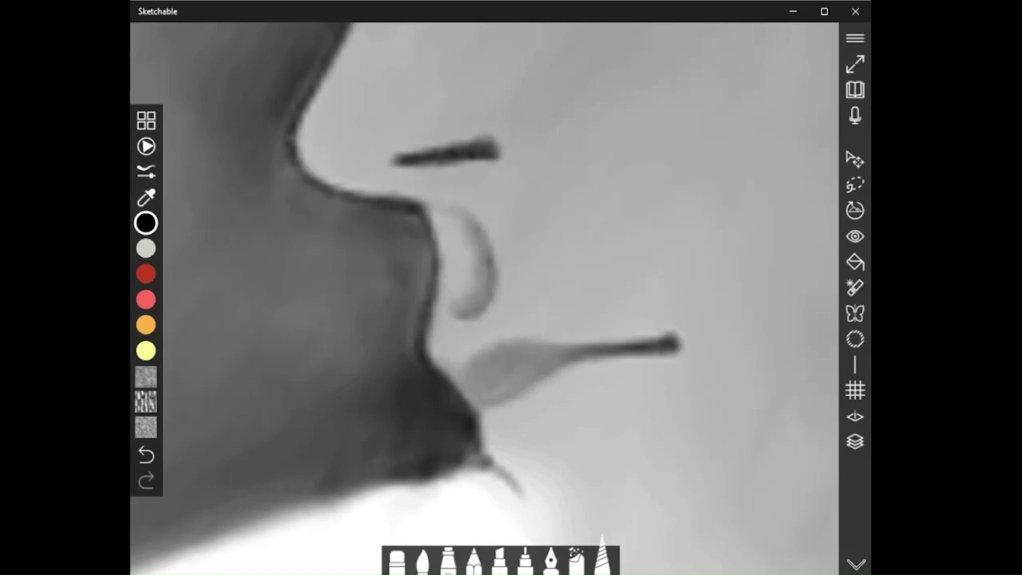
scroll(438, 136, "down", 3)
scroll(427, 226, "up", 2)
Step: Draw fine pencil hair strokes over the man's eyebrow, down to its inner end
left_click_drag(503, 240, 445, 570)
left_click(474, 563)
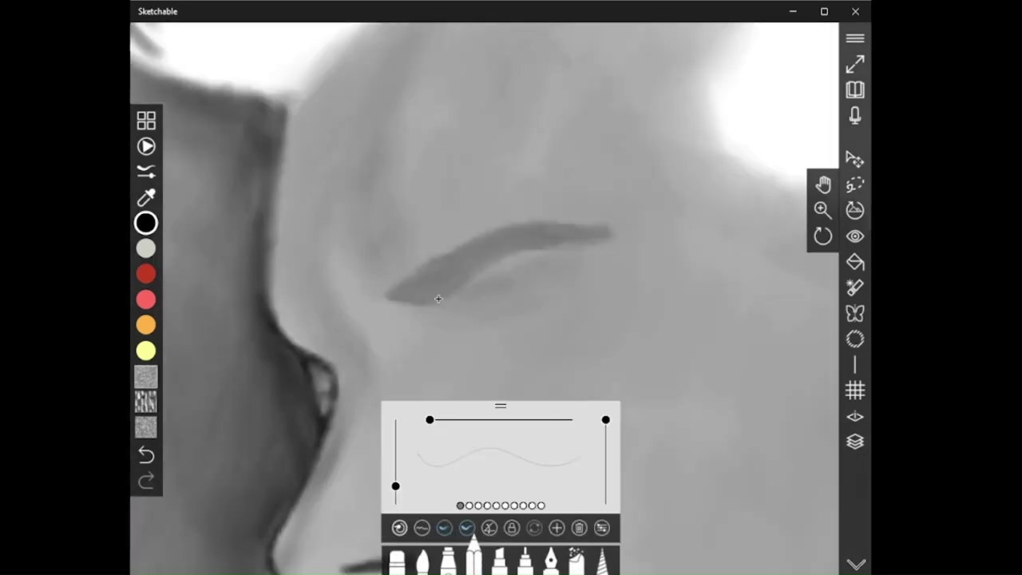
scroll(450, 276, "up", 3)
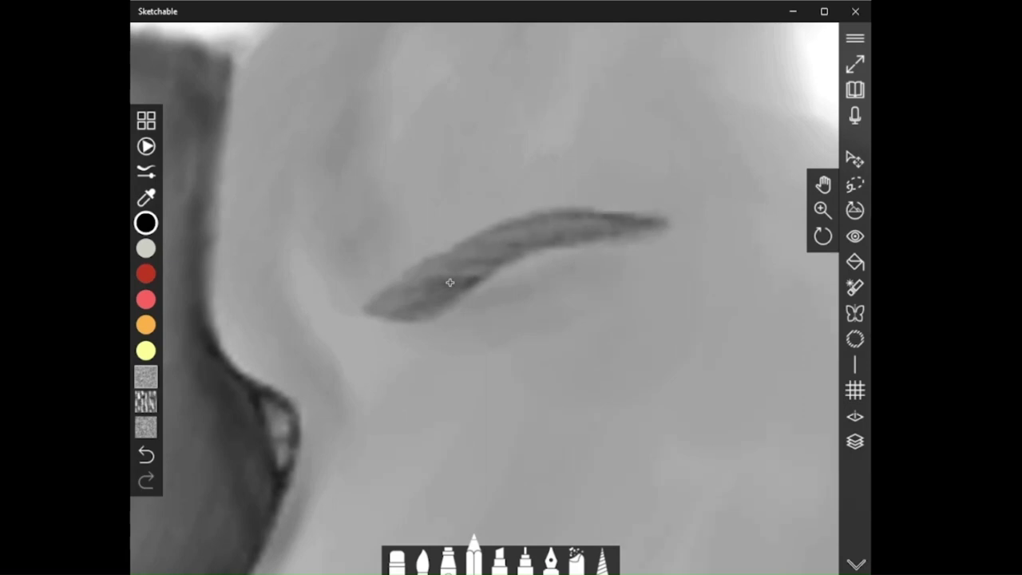
left_click_drag(450, 282, 389, 309)
left_click_drag(429, 267, 370, 308)
Step: Smooth the eyebrow's pencil strokes with the blending tool, adjusting its brush size
left_click(602, 564)
mouse_move(465, 290)
left_mouse_down()
mouse_move(405, 316)
mouse_move(466, 279)
left_mouse_up()
left_click(602, 563)
left_click(467, 238)
left_click(602, 561)
left_click(430, 420)
left_click(478, 298)
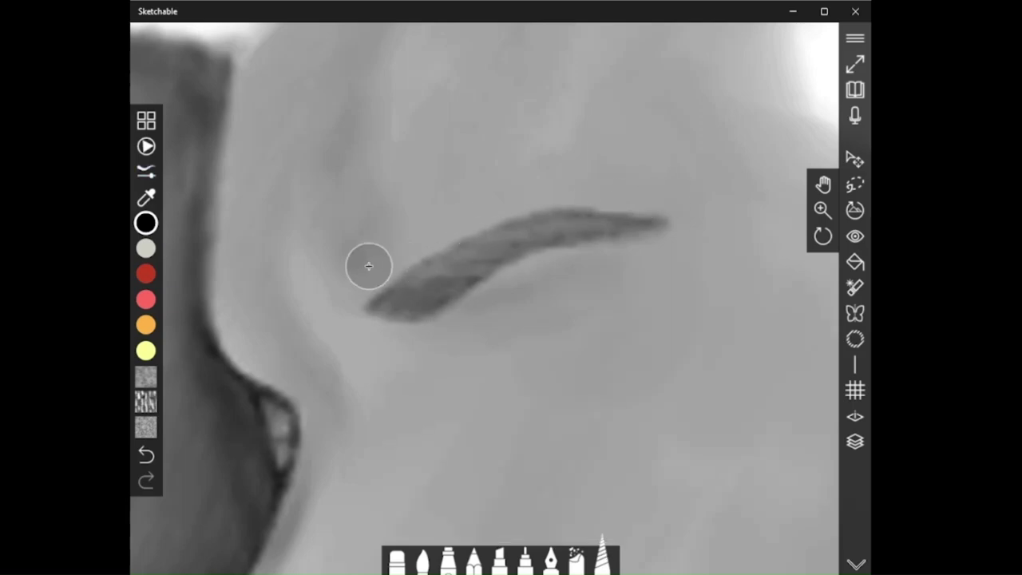
mouse_move(393, 256)
left_mouse_down()
mouse_move(431, 289)
mouse_move(380, 303)
left_mouse_up()
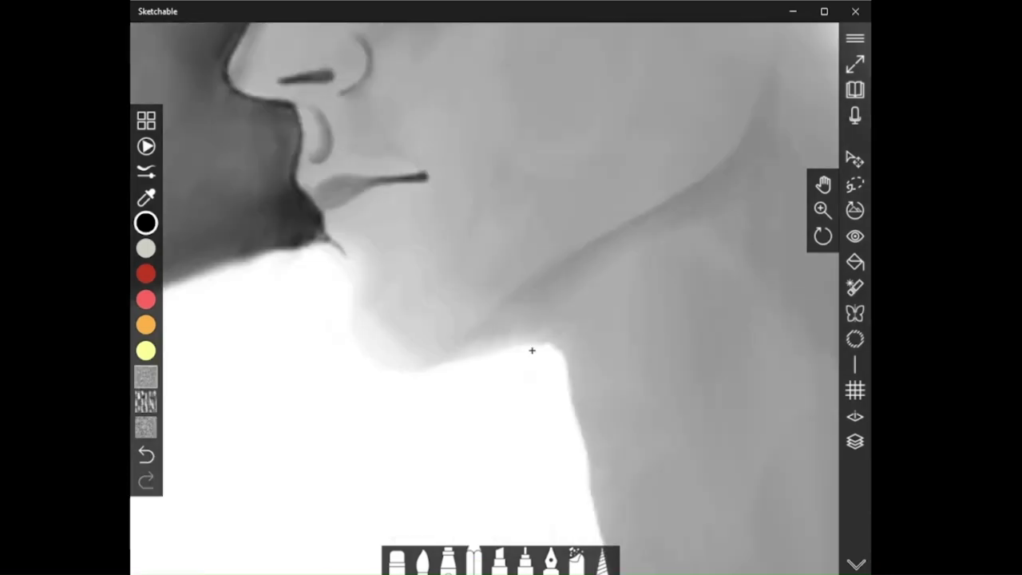
Step: Shade the underside of the jaw from the neck to the chin with pencil strokes and blend them
left_click_drag(543, 311, 411, 366)
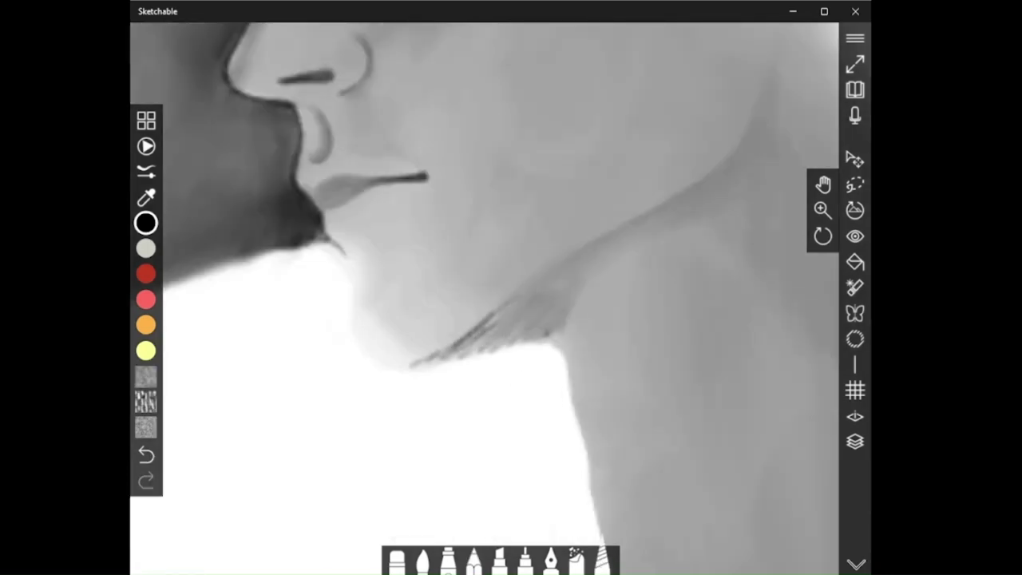
left_click_drag(528, 320, 403, 364)
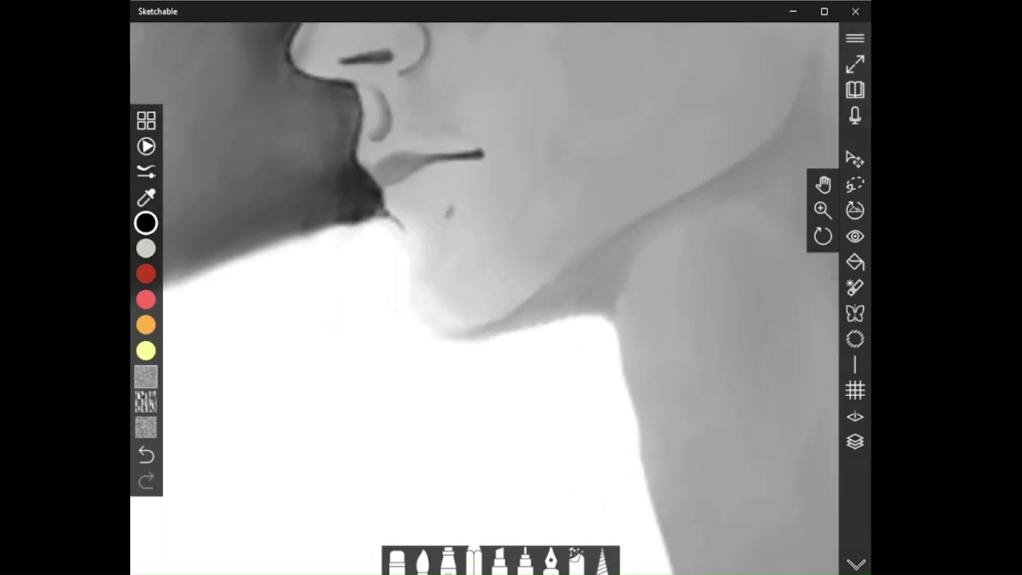
Step: Blend the shadow below the lower lip and soften the shading across the chin
left_click(602, 562)
mouse_move(414, 219)
left_mouse_down()
mouse_move(423, 254)
mouse_move(405, 218)
mouse_move(434, 202)
mouse_move(405, 209)
mouse_move(471, 209)
left_mouse_up()
left_click_drag(444, 242, 429, 299)
scroll(642, 306, "down", 5)
scroll(631, 307, "up", 5)
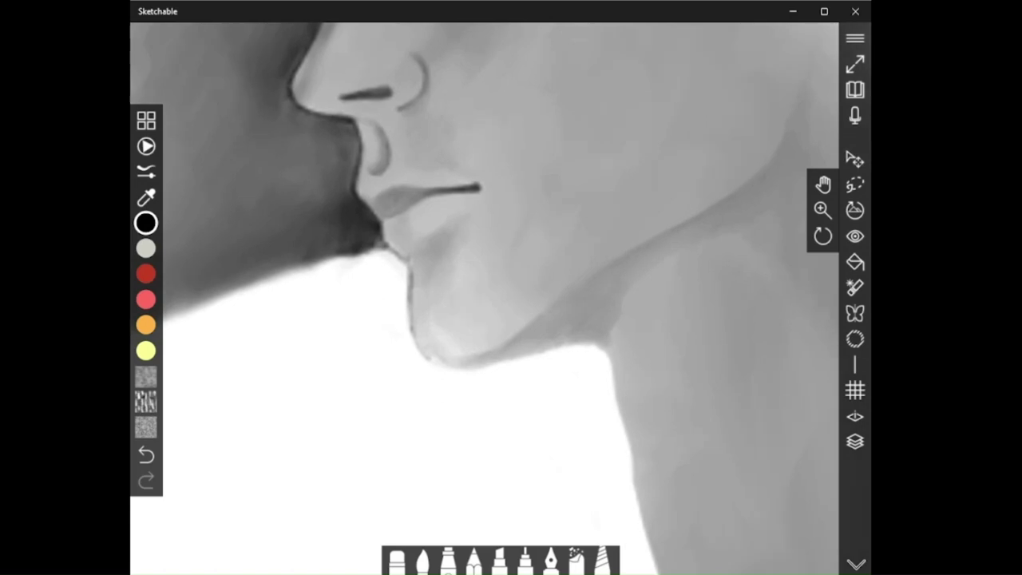
Step: Refine the chin's outline and lower edge with the pencil and blending tool
mouse_move(475, 355)
left_mouse_down()
mouse_move(450, 349)
mouse_move(426, 318)
mouse_move(440, 345)
mouse_move(444, 322)
left_mouse_up()
left_click(474, 561)
left_click(603, 561)
scroll(506, 298, "down", 5)
scroll(506, 288, "up", 5)
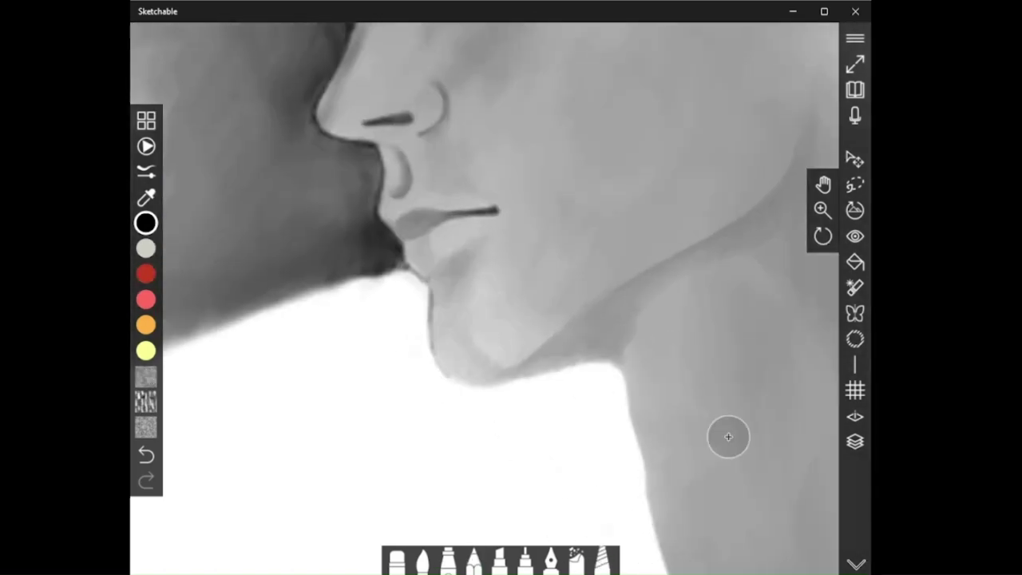
Step: Soften the ear's inner shadows, rim line and earlobe with the blending tool
scroll(727, 435, "down", 5)
scroll(687, 320, "up", 5)
scroll(539, 354, "up", 2)
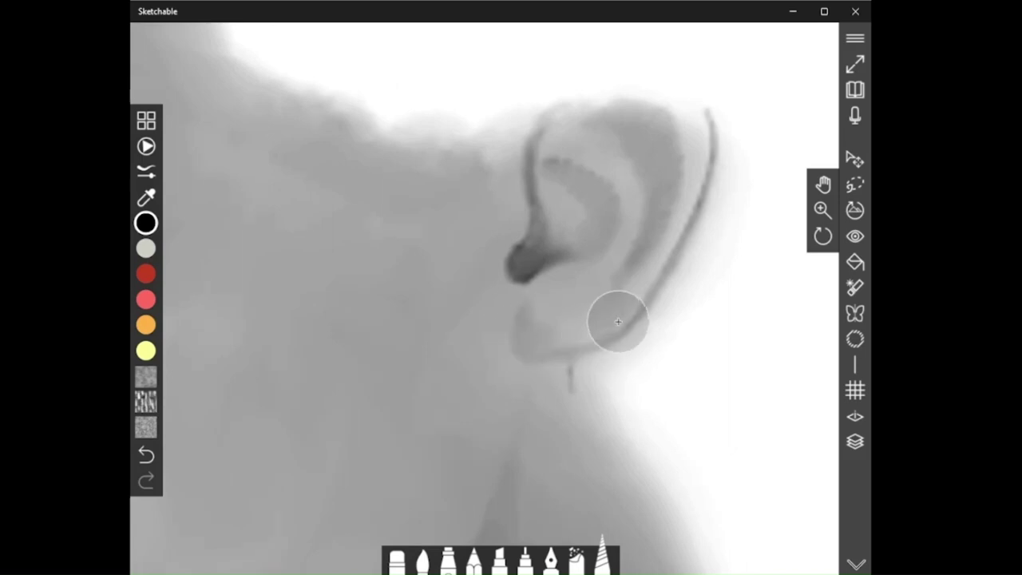
scroll(527, 360, "down", 5)
scroll(602, 319, "up", 5)
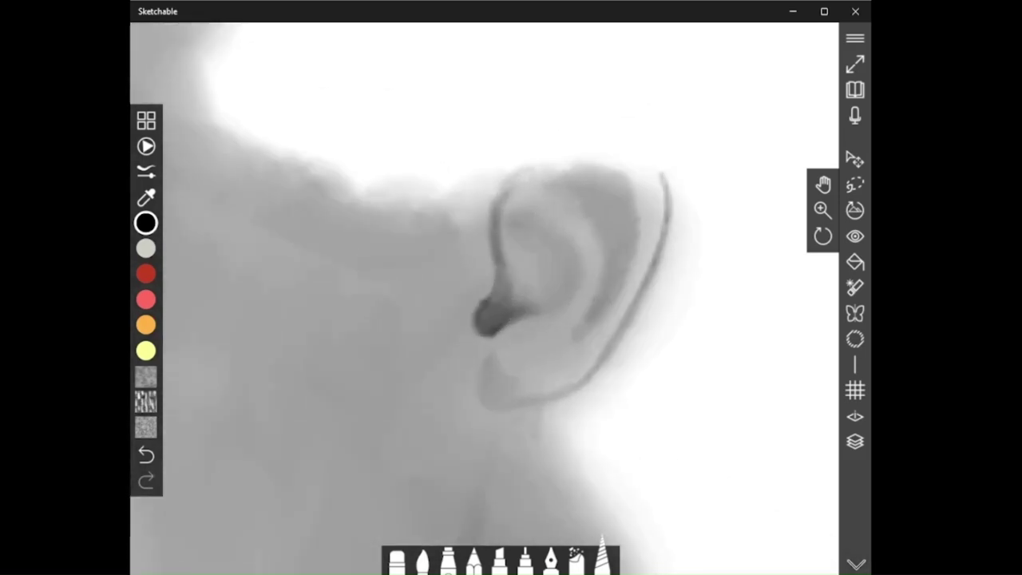
Step: Lighten a highlight along the bridge of the nose with a resized eraser
scroll(656, 307, "down", 5)
scroll(656, 306, "down", 2)
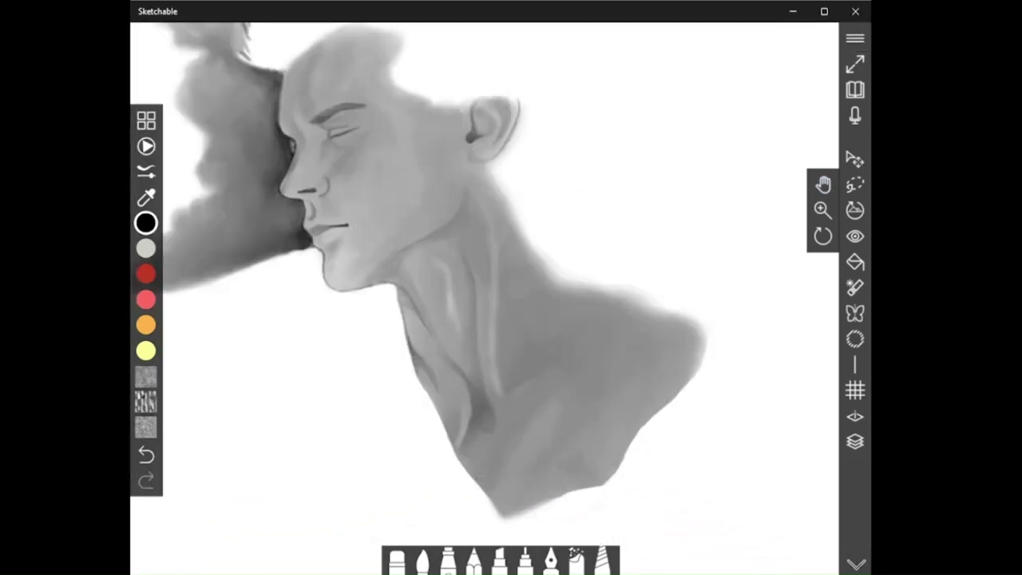
scroll(403, 148, "up", 2)
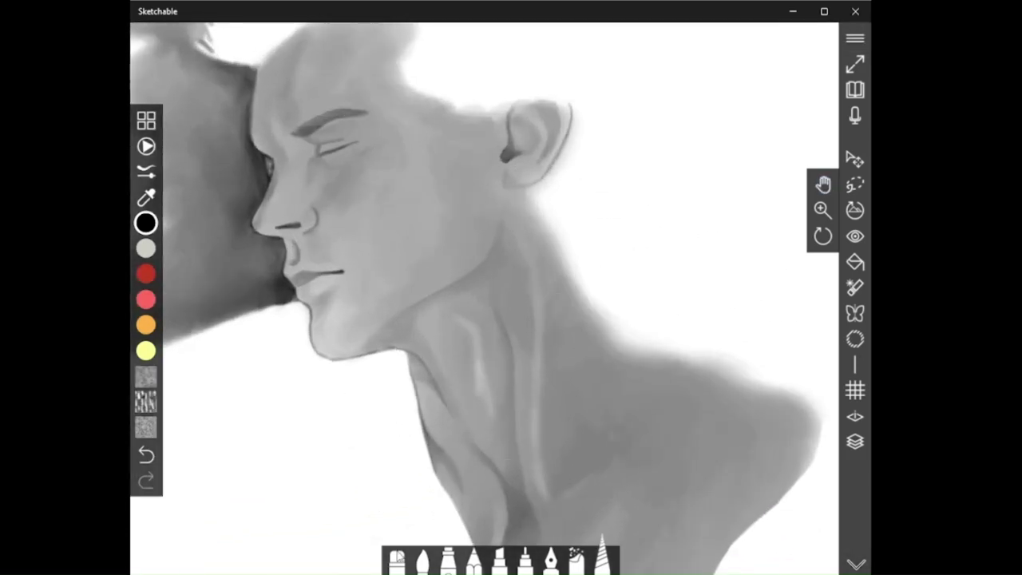
left_click(397, 562)
scroll(458, 319, "up", 4)
left_click(397, 561)
left_click_drag(442, 420, 437, 420)
left_click_drag(306, 149, 283, 234)
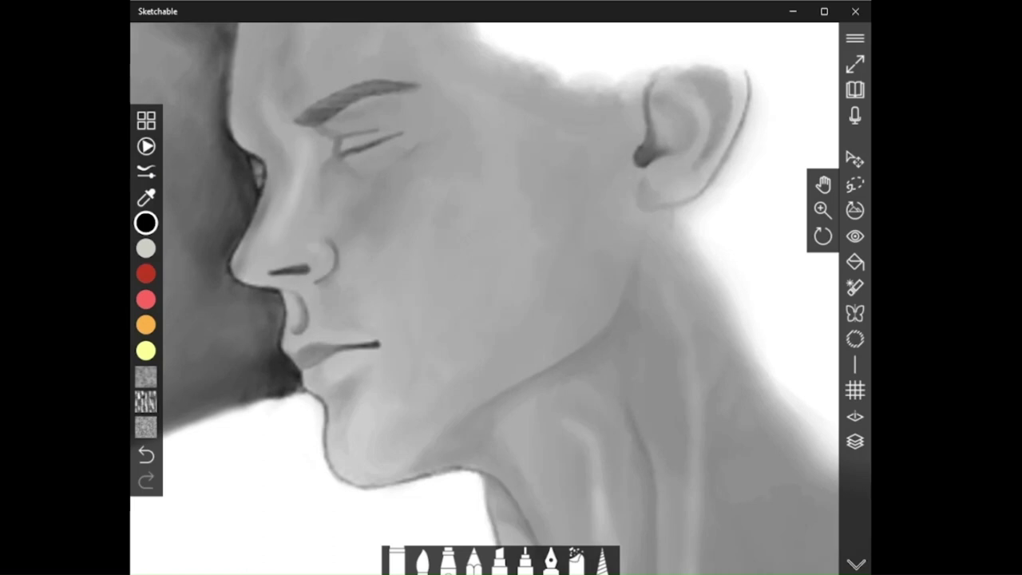
Step: Blend the highlight along the nose bridge down to the nose tip with a resized blending tool
left_click(603, 561)
left_click(602, 561)
left_click_drag(449, 420, 440, 420)
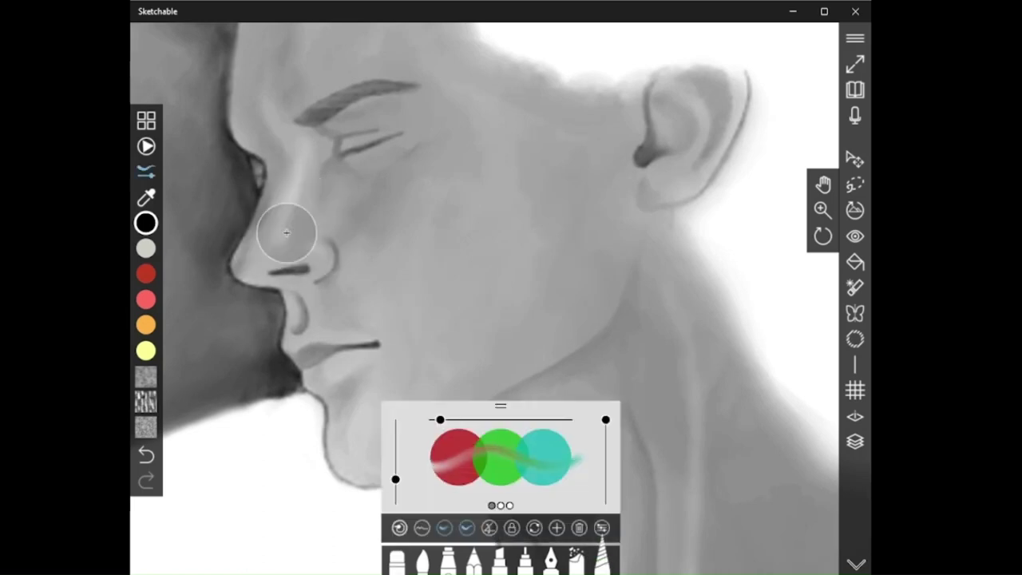
left_click(285, 231)
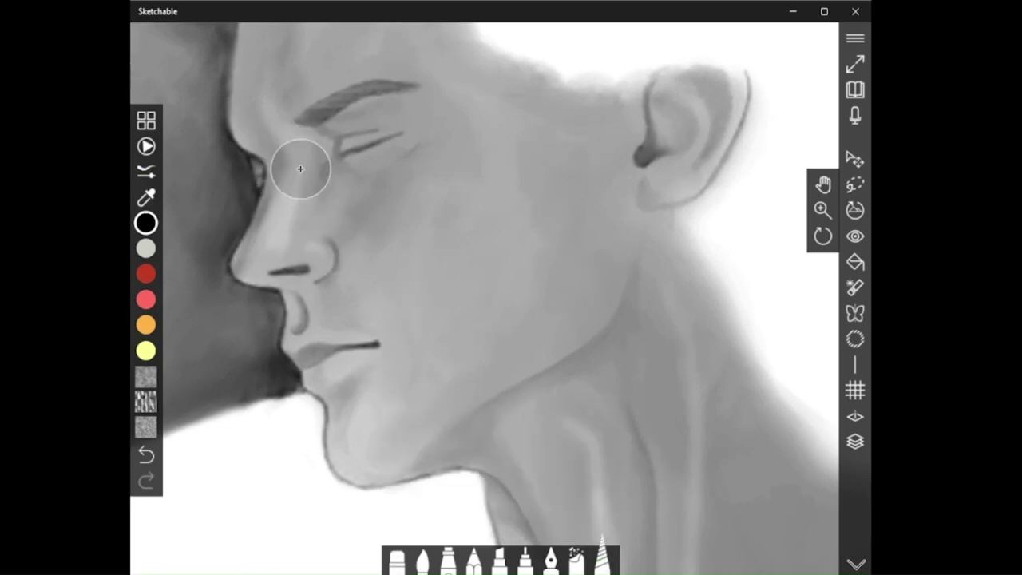
mouse_move(300, 169)
left_mouse_down()
mouse_move(303, 199)
mouse_move(287, 246)
left_mouse_up()
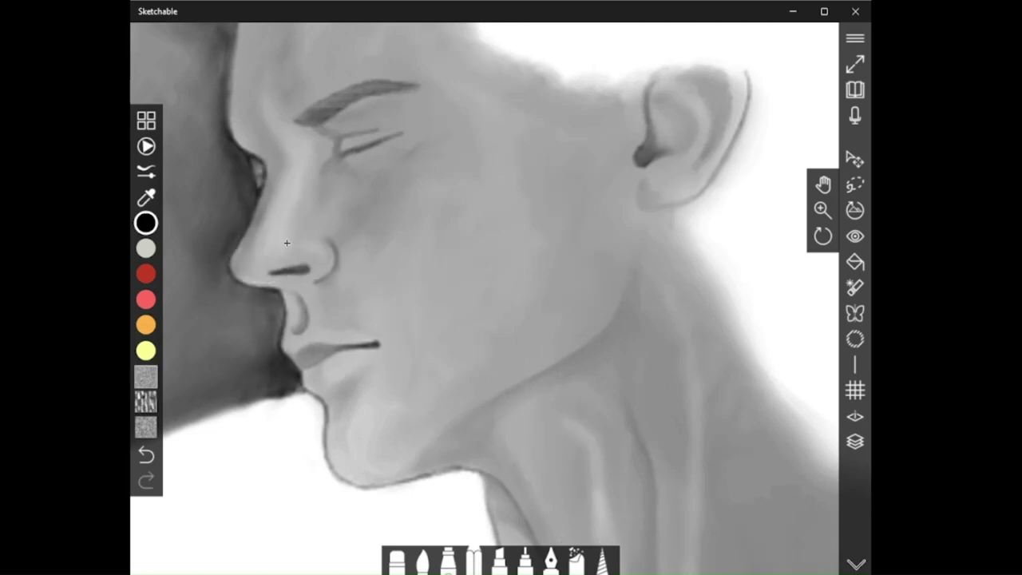
left_click(609, 551)
left_click(269, 275)
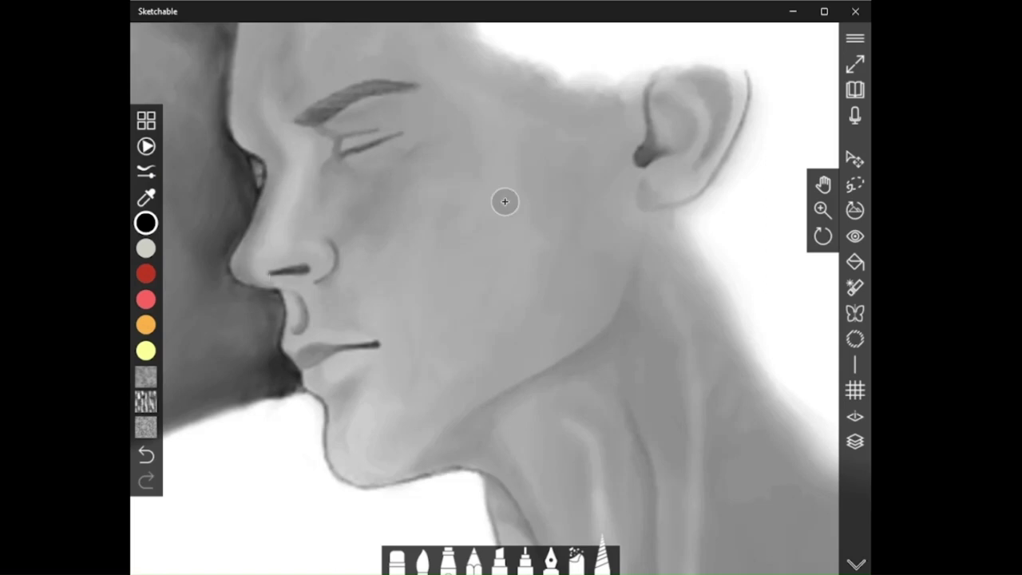
Step: Smooth the light streaks on the neck into the surrounding shading with a resized blending tool
scroll(504, 201, "down", 6)
scroll(855, 415, "up", 1)
left_click(600, 560)
mouse_move(434, 420)
left_mouse_down()
mouse_move(458, 420)
mouse_move(447, 419)
left_mouse_up()
left_click(485, 328)
left_click(602, 560)
left_click(508, 330)
left_click_drag(508, 330, 509, 384)
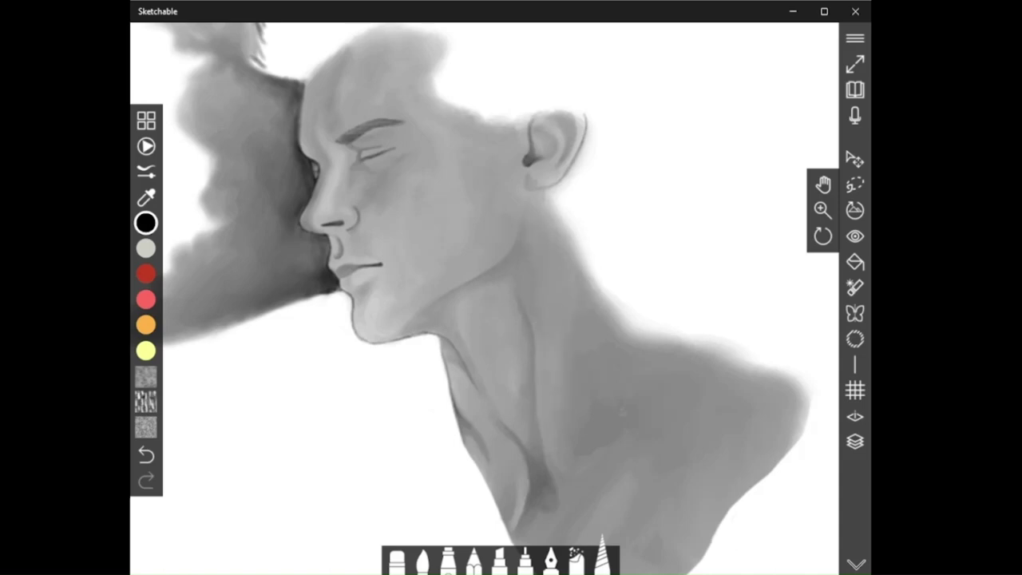
Step: Scribble a thick black pencil zigzag across the sketched hair from behind the ear to the front
scroll(516, 253, "down", 5)
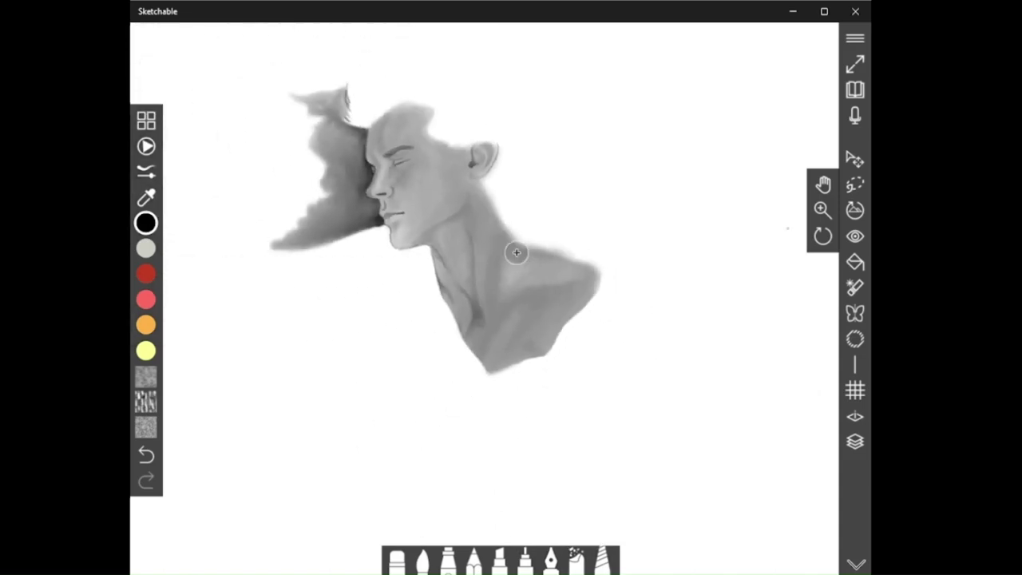
scroll(516, 253, "up", 4)
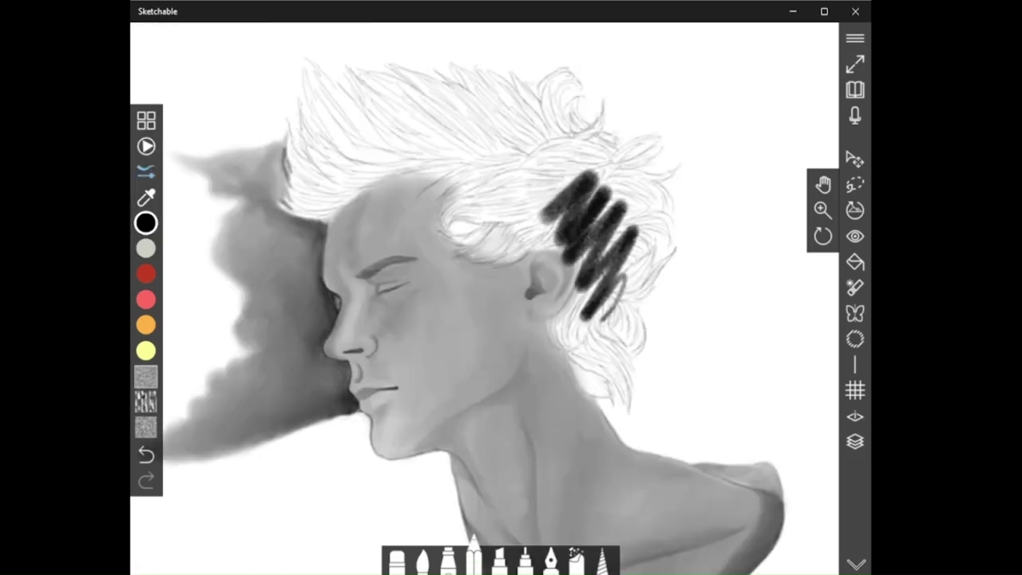
left_click_drag(571, 152, 329, 155)
left_click(474, 559)
left_click(502, 365)
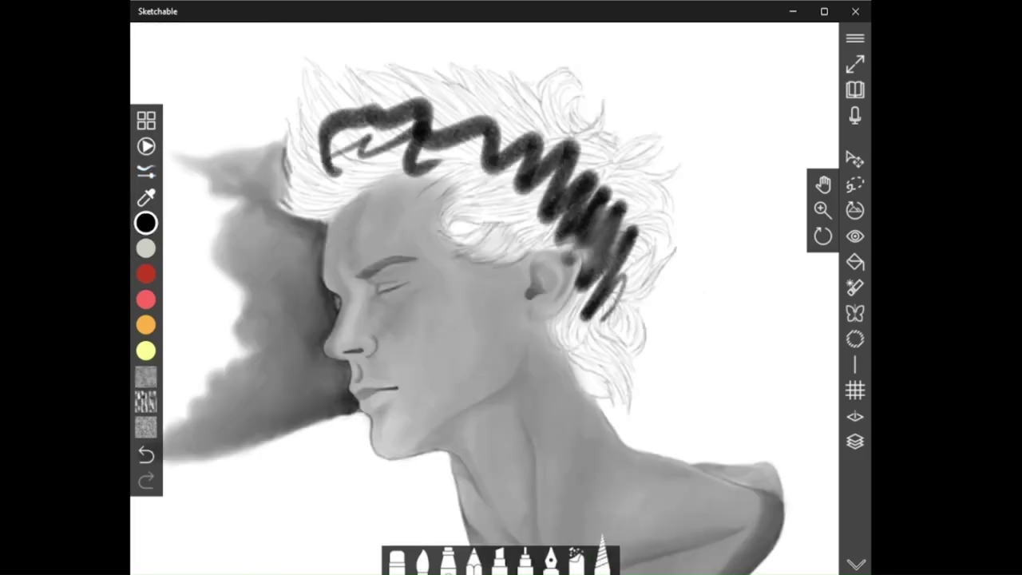
Step: Smudge the black scribble into grey tones across the front and top hair spikes, following the strands
mouse_move(589, 230)
left_mouse_down()
mouse_move(490, 228)
mouse_move(466, 208)
mouse_move(488, 237)
mouse_move(536, 236)
mouse_move(471, 184)
mouse_move(543, 164)
mouse_move(419, 127)
mouse_move(443, 175)
mouse_move(376, 148)
mouse_move(391, 112)
mouse_move(316, 96)
mouse_move(353, 160)
mouse_move(328, 200)
mouse_move(315, 108)
mouse_move(307, 203)
left_mouse_up()
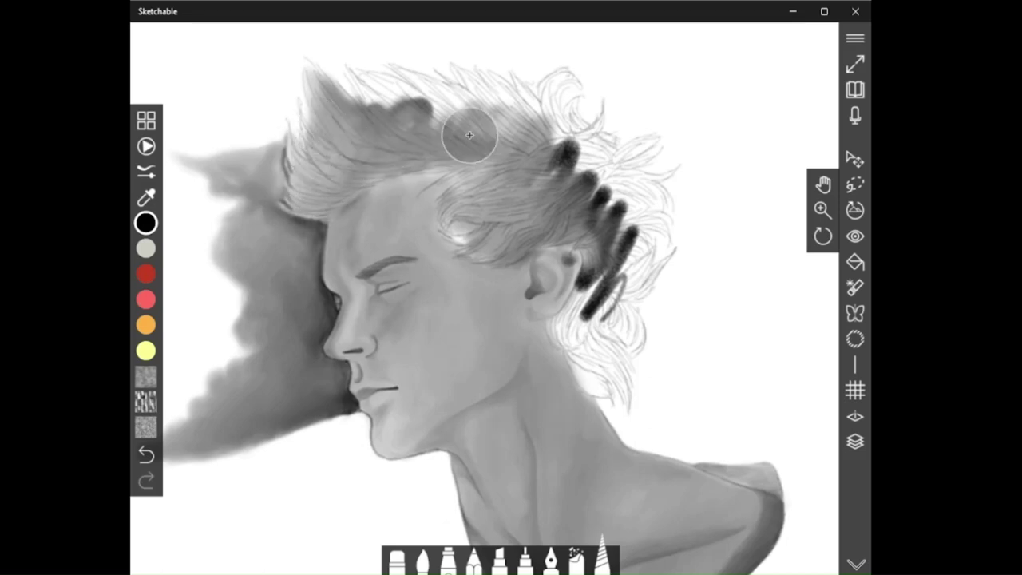
left_click_drag(470, 135, 355, 75)
mouse_move(519, 194)
left_mouse_down()
mouse_move(479, 231)
mouse_move(564, 157)
mouse_move(567, 110)
mouse_move(423, 74)
left_mouse_up()
left_click_drag(501, 113, 452, 83)
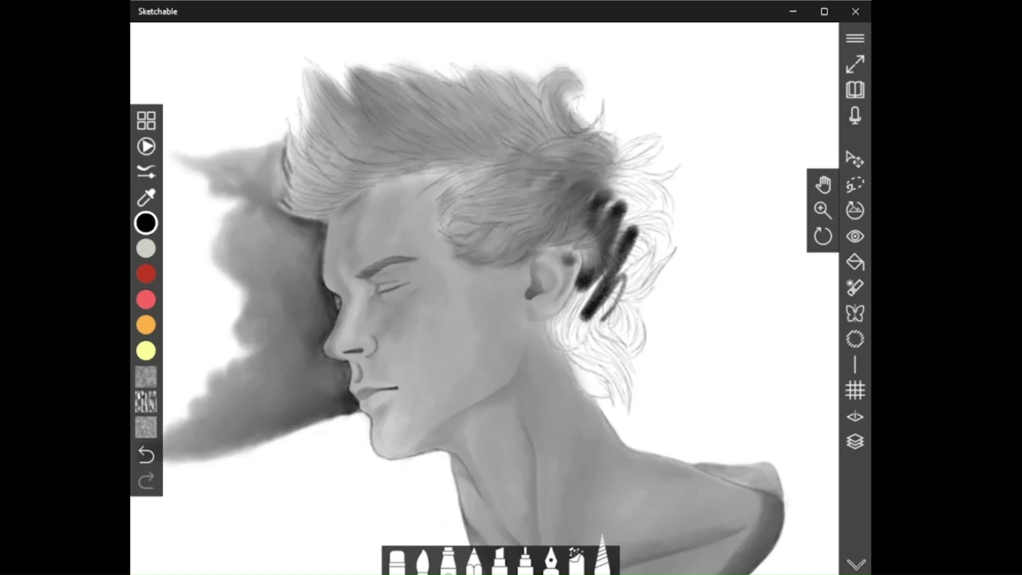
Step: Smudge the remaining black strokes through the hair at the back of the head and behind the ear
mouse_move(607, 196)
left_mouse_down()
mouse_move(566, 103)
mouse_move(630, 159)
mouse_move(617, 178)
mouse_move(638, 240)
mouse_move(625, 278)
left_mouse_up()
left_click_drag(594, 214, 524, 204)
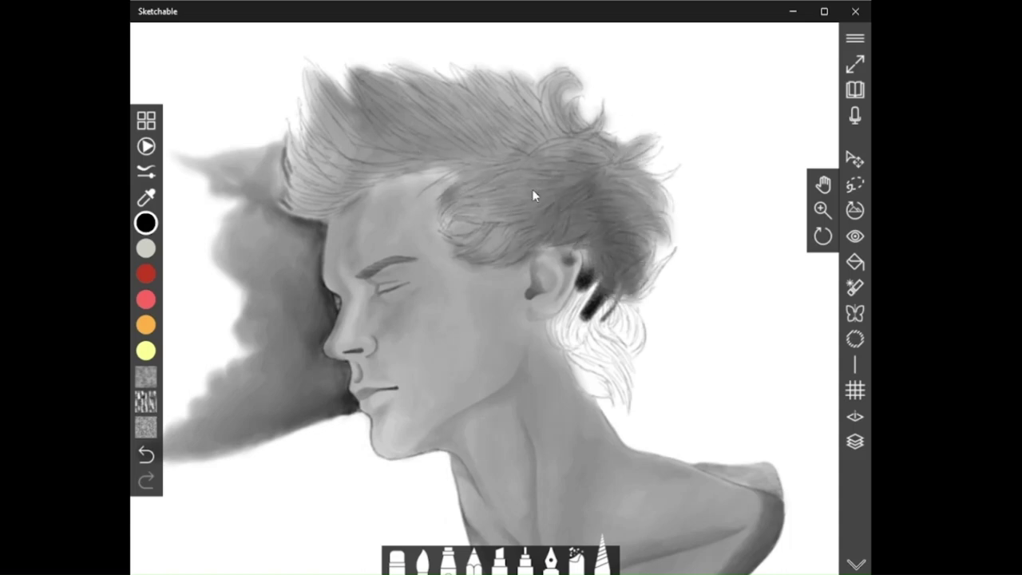
mouse_move(588, 237)
left_mouse_down()
mouse_move(557, 321)
mouse_move(579, 288)
mouse_move(589, 307)
mouse_move(623, 324)
mouse_move(578, 364)
mouse_move(605, 344)
mouse_move(610, 376)
left_mouse_up()
left_click_drag(645, 266, 643, 237)
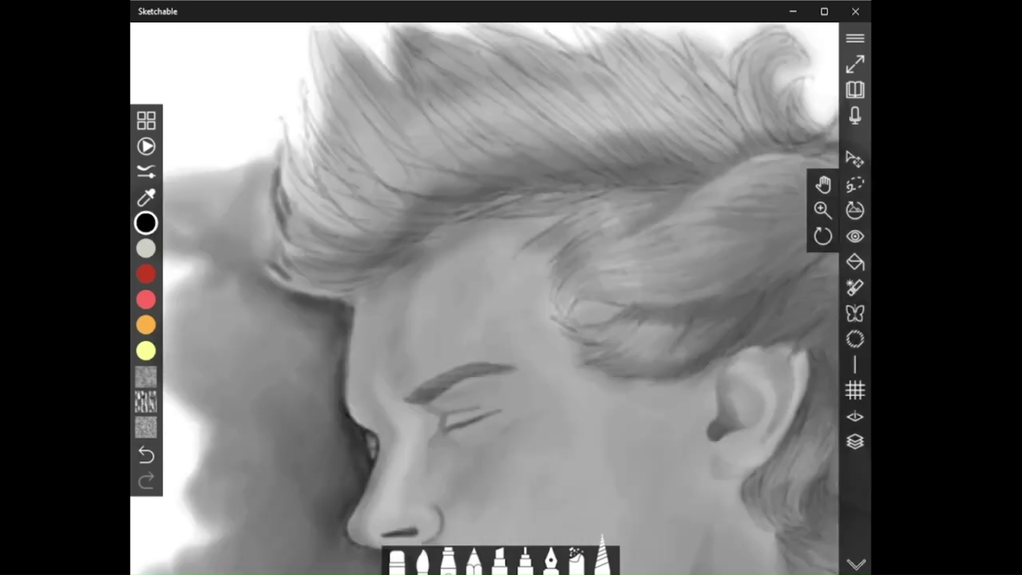
Step: Refine the front hair strands where they meet the forehead and the dark background shape, using pencil and blending tool
scroll(436, 199, "down", 8)
mouse_move(827, 237)
left_mouse_down()
mouse_move(428, 217)
mouse_move(343, 227)
left_mouse_up()
mouse_move(823, 184)
left_mouse_down()
mouse_move(662, 244)
mouse_move(654, 93)
left_mouse_up()
scroll(441, 341, "up", 8)
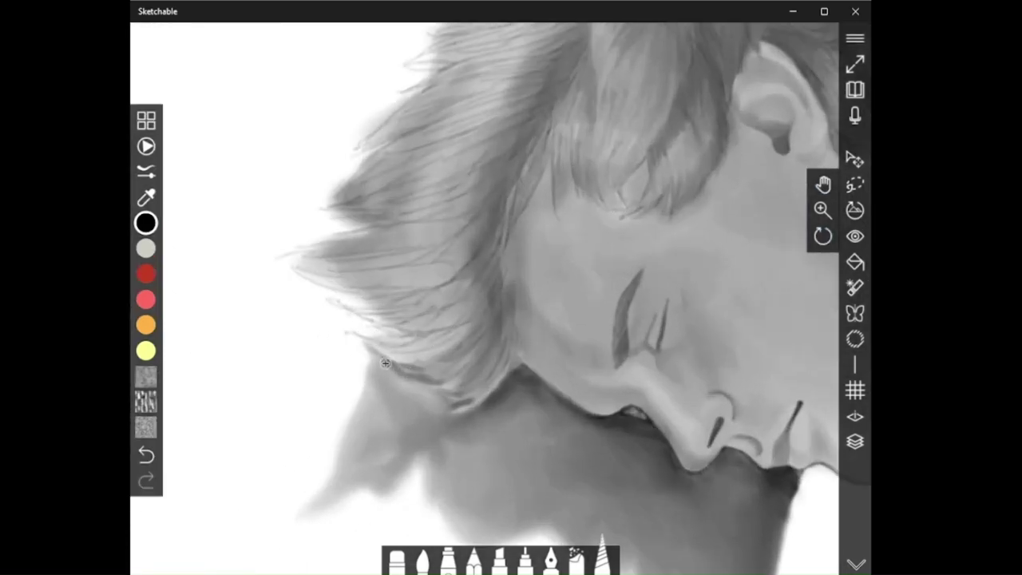
scroll(451, 350, "up", 3)
left_click(475, 561)
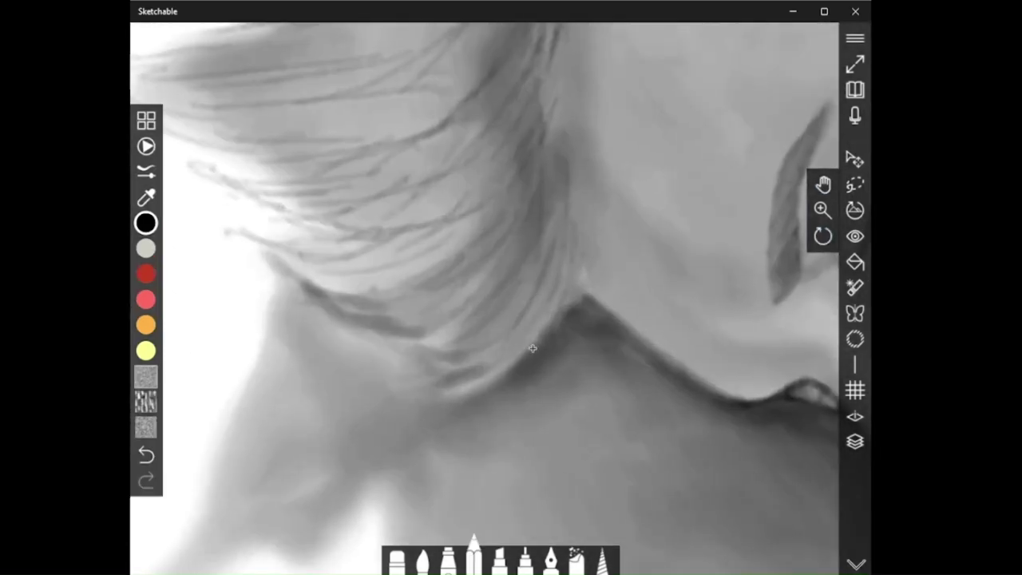
left_click(602, 559)
Step: Smudge the front hair spikes along their strands, filling the white gaps out to the tips
scroll(537, 494, "down", 5)
scroll(433, 303, "up", 3)
mouse_move(823, 237)
left_mouse_down()
mouse_move(455, 150)
mouse_move(680, 251)
left_mouse_up()
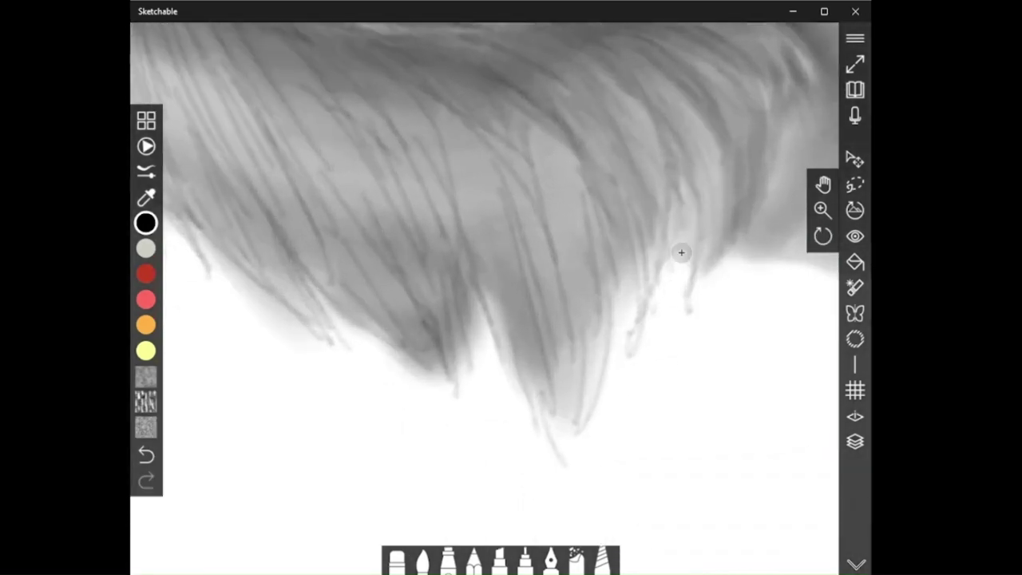
left_click_drag(640, 113, 656, 272)
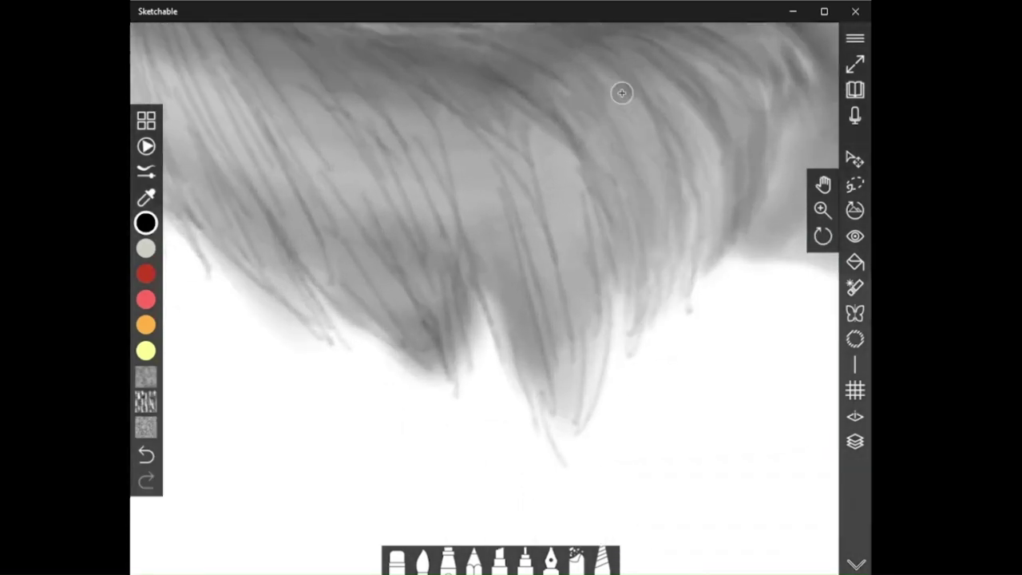
left_click_drag(620, 96, 592, 396)
left_click_drag(571, 286, 580, 443)
left_click_drag(531, 286, 547, 445)
mouse_move(490, 296)
left_mouse_down()
mouse_move(527, 432)
mouse_move(515, 380)
left_mouse_up()
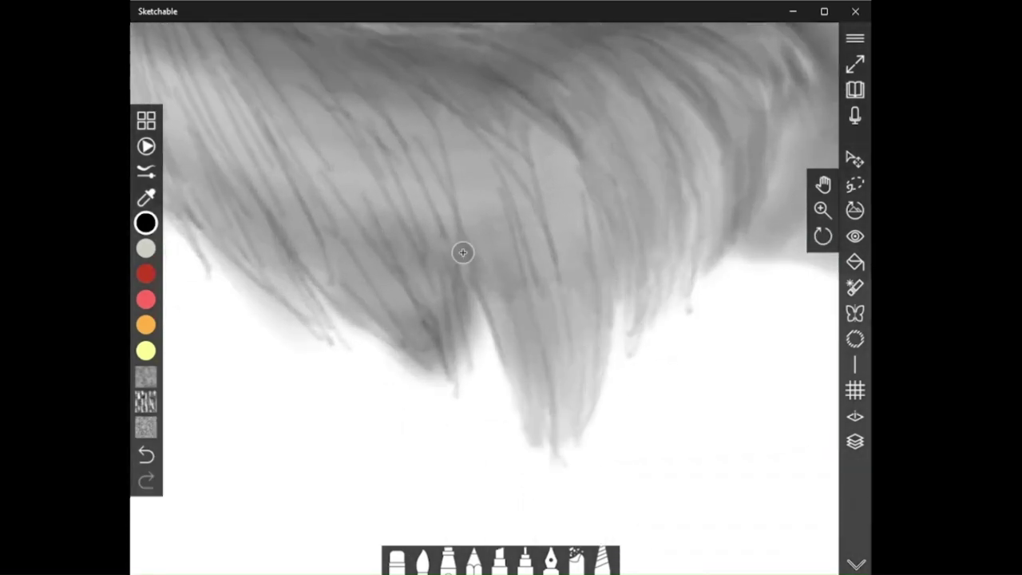
mouse_move(462, 252)
left_mouse_down()
mouse_move(378, 325)
mouse_move(349, 285)
left_mouse_up()
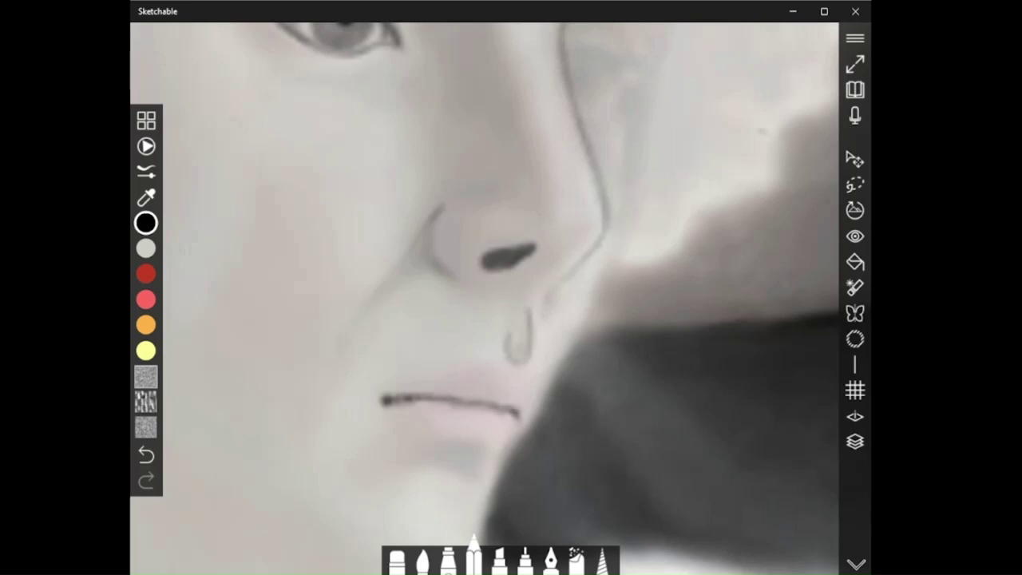
Step: Shade the second portrait's upper lip and darken the corner of the mouth with a larger pencil
left_click(609, 555)
left_click(473, 557)
left_click(473, 557)
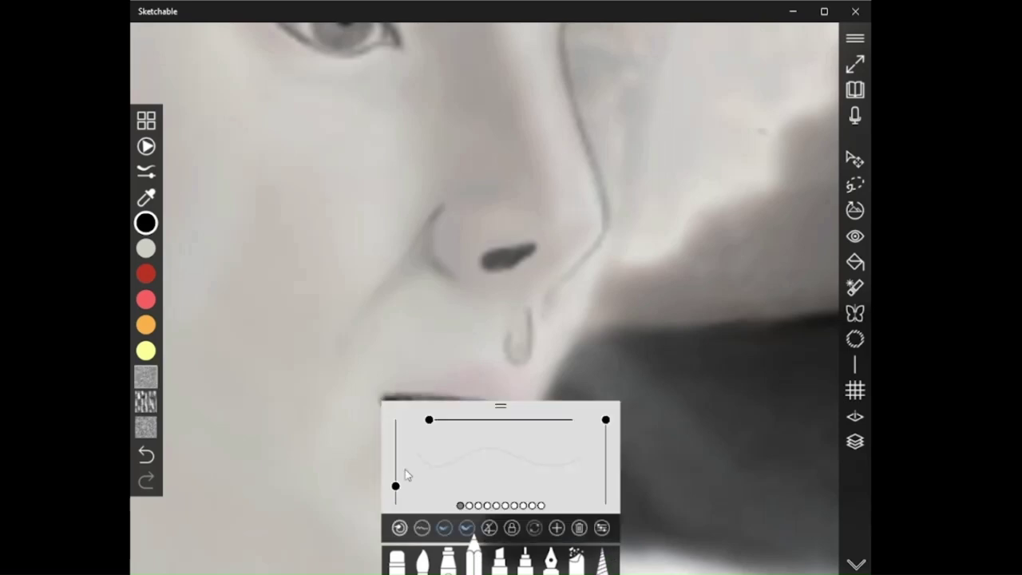
left_click(498, 402)
mouse_move(429, 420)
left_mouse_down()
mouse_move(449, 388)
mouse_move(482, 375)
left_mouse_up()
Step: Blend the pencil shading on the second portrait's upper lip towards the mouth corner
left_click(601, 558)
left_click(606, 555)
left_click(433, 389)
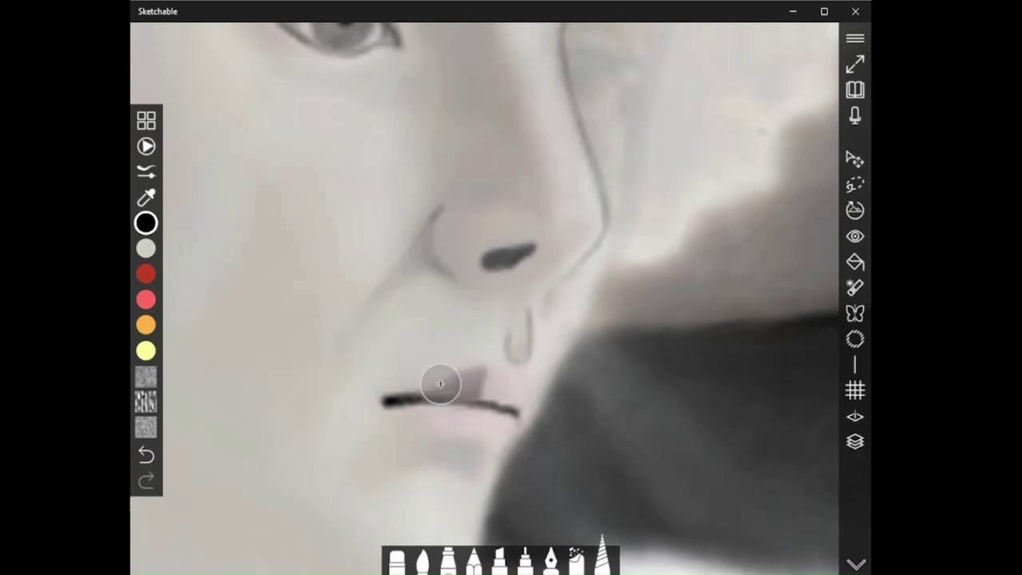
left_click_drag(413, 396, 448, 381)
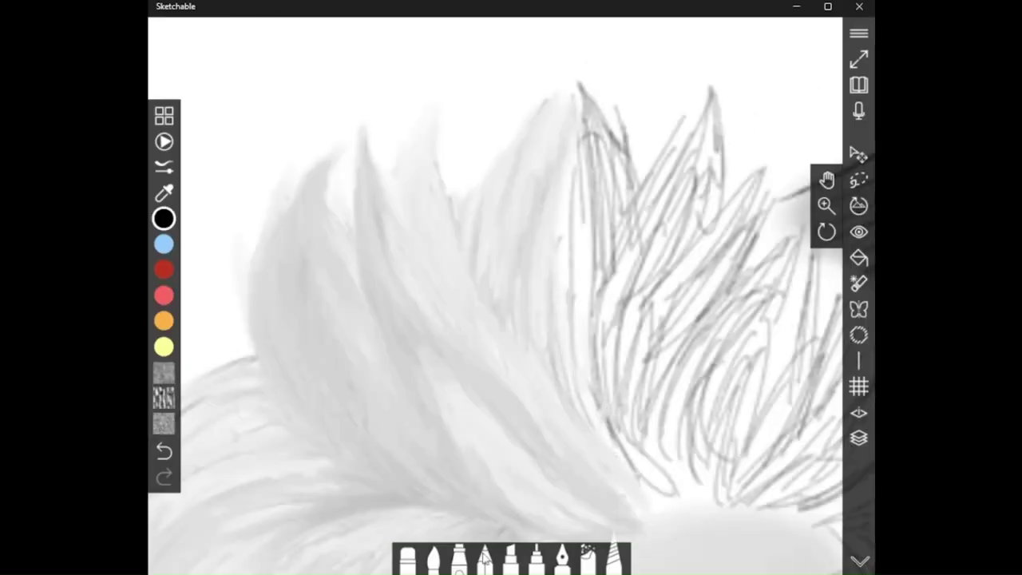
Step: Add fine pencil strands in the gap between the upper hair spikes, following them down to the hairline, and prepare to blend them
left_click(484, 559)
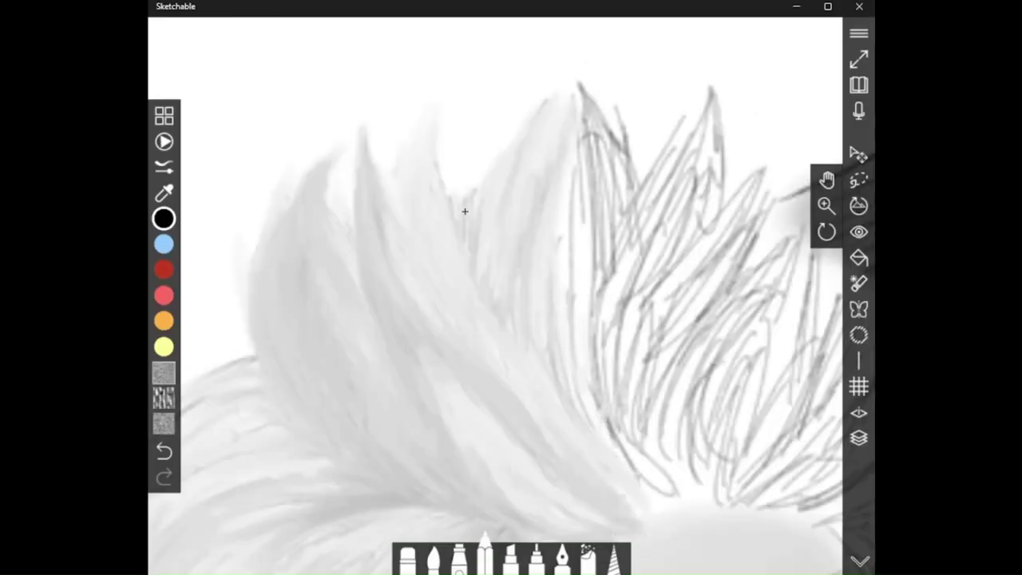
left_click_drag(521, 277, 621, 425)
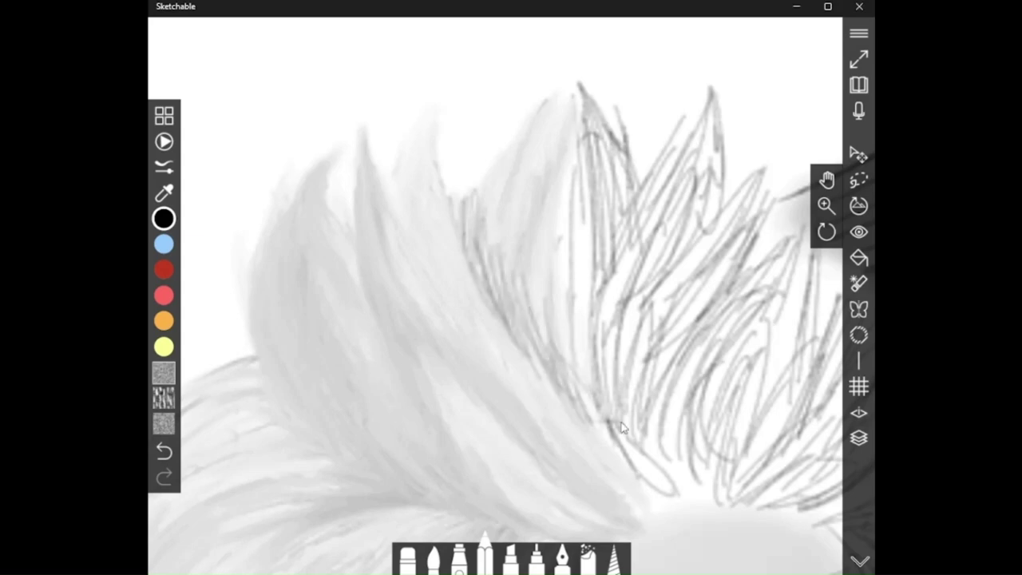
left_click(614, 558)
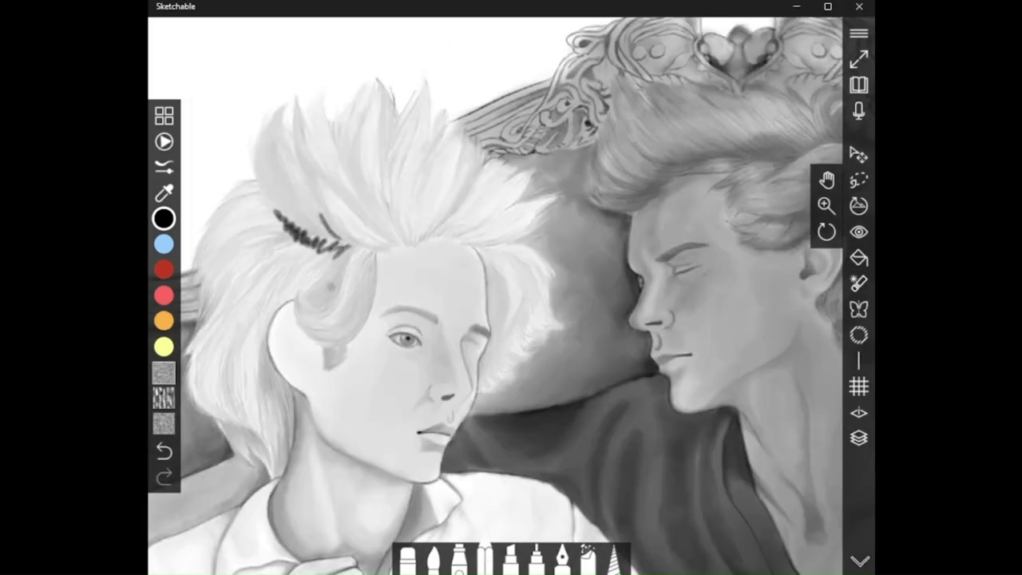
Step: Scribble dark pencil shadows over the light-haired figure's side locks, back hair and upper spikes, and blend them along the strands
mouse_move(276, 160)
left_mouse_down()
mouse_move(320, 239)
mouse_move(332, 297)
left_mouse_up()
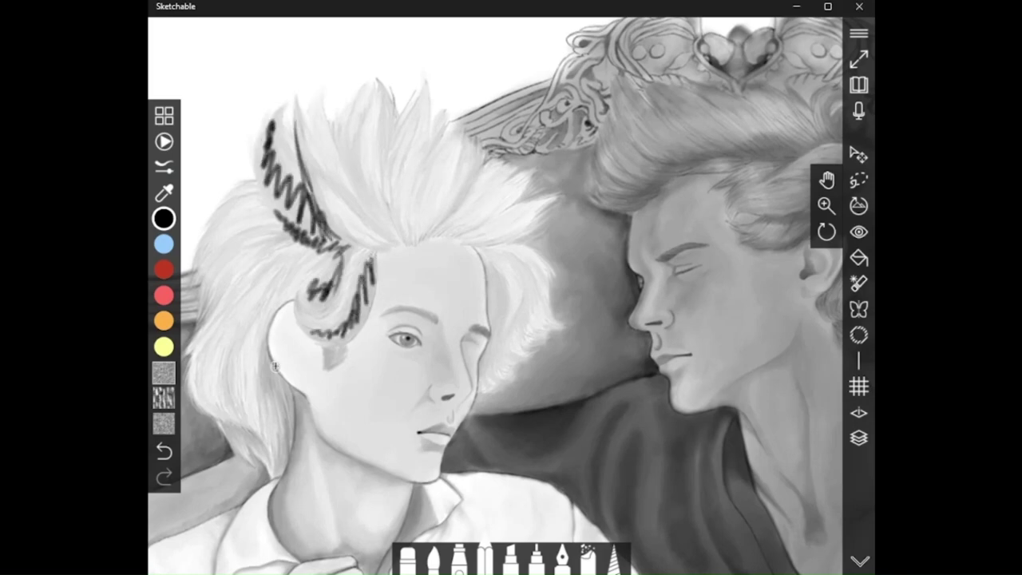
left_click_drag(275, 367, 281, 462)
mouse_move(237, 305)
left_mouse_down()
mouse_move(209, 231)
mouse_move(217, 204)
left_mouse_up()
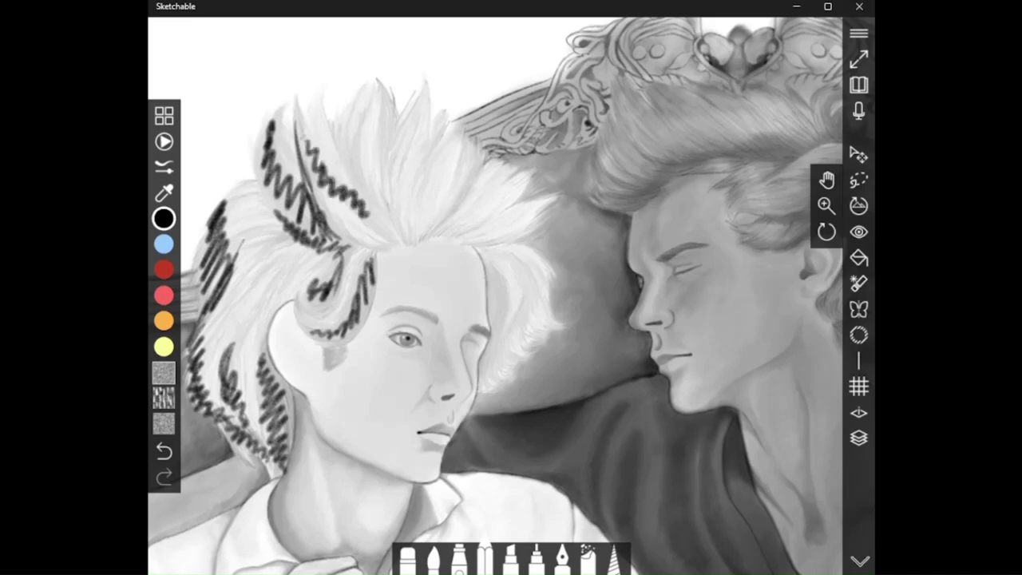
left_click_drag(396, 233, 348, 104)
left_click_drag(458, 109, 417, 209)
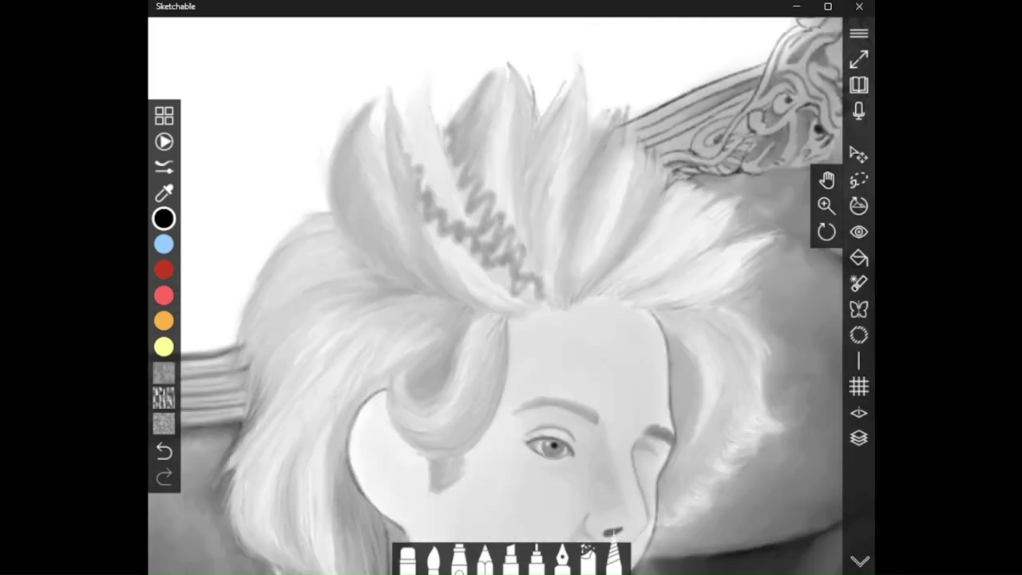
mouse_move(492, 69)
left_mouse_down()
mouse_move(476, 194)
mouse_move(424, 91)
mouse_move(487, 174)
mouse_move(529, 275)
mouse_move(433, 210)
mouse_move(413, 155)
mouse_move(483, 275)
left_mouse_up()
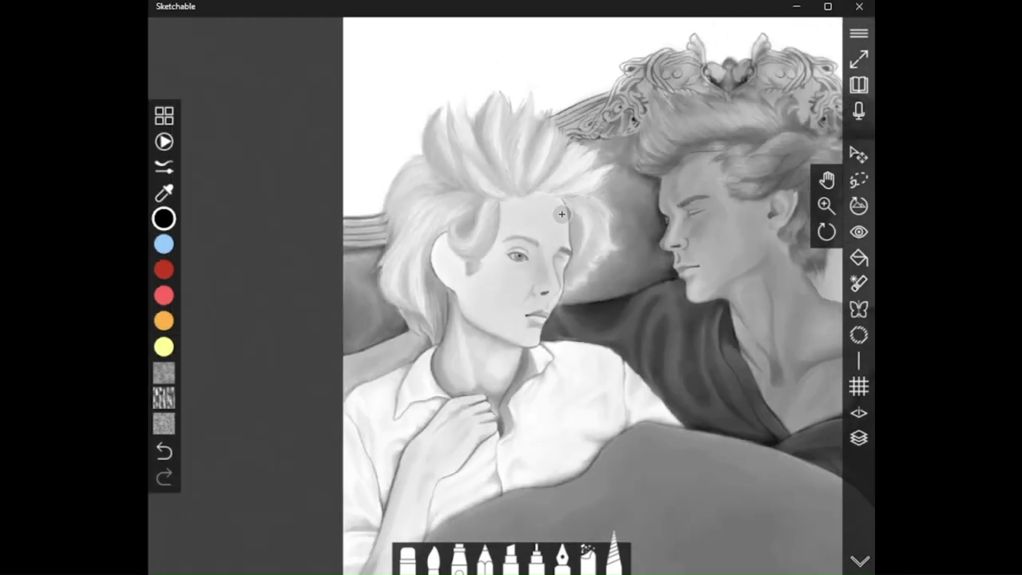
Step: Pencil in the light-haired figure's far eye, darkening the upper lid line and iris details
scroll(632, 330, "up", 3)
scroll(354, 171, "up", 2)
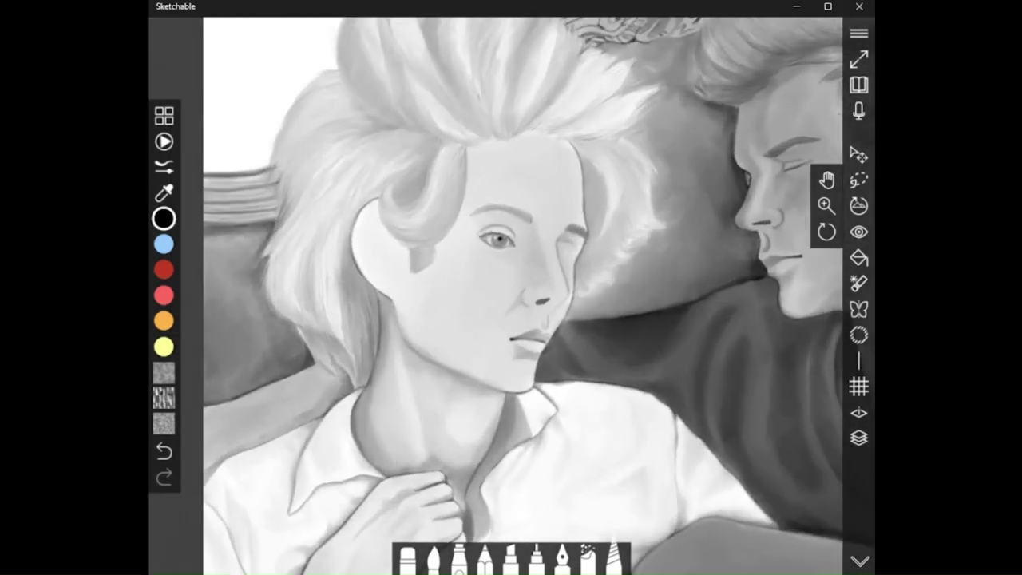
scroll(552, 192, "up", 3)
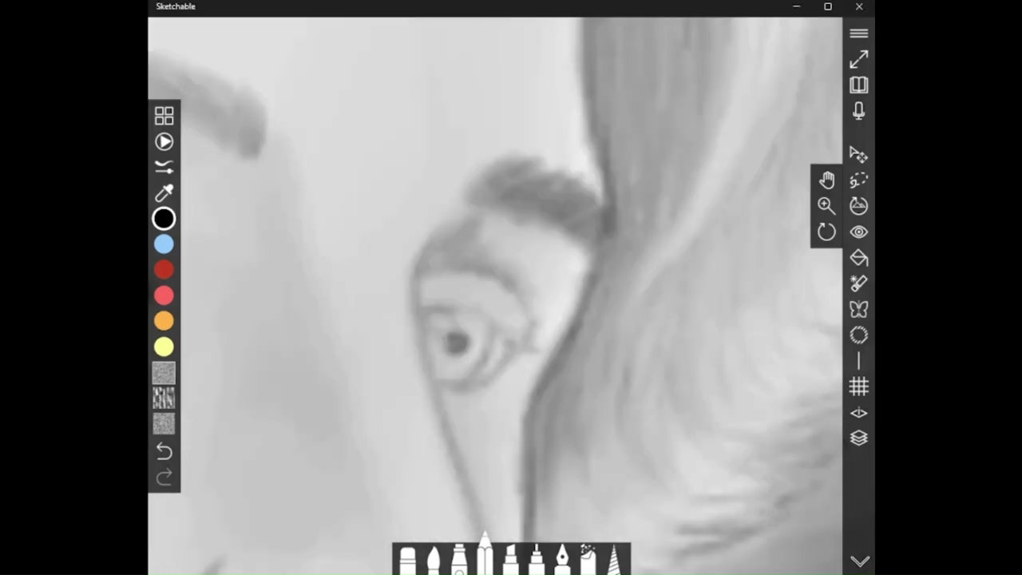
left_click(860, 440)
left_click(440, 322)
scroll(431, 311, "up", 3)
mouse_move(428, 305)
left_mouse_down()
mouse_move(450, 302)
mouse_move(554, 356)
left_mouse_up()
scroll(575, 297, "down", 8)
scroll(607, 303, "up", 3)
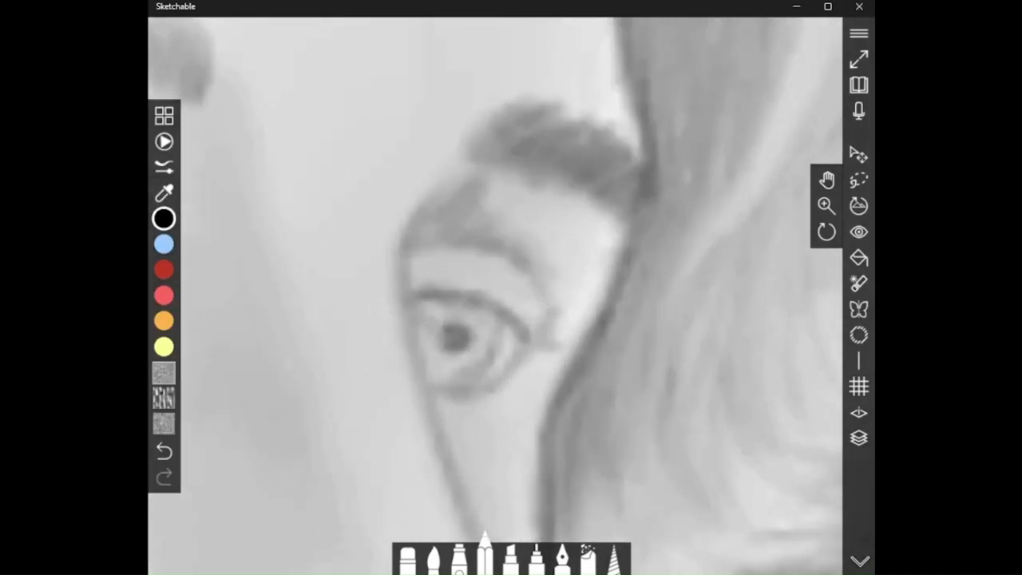
scroll(624, 335, "down", 4)
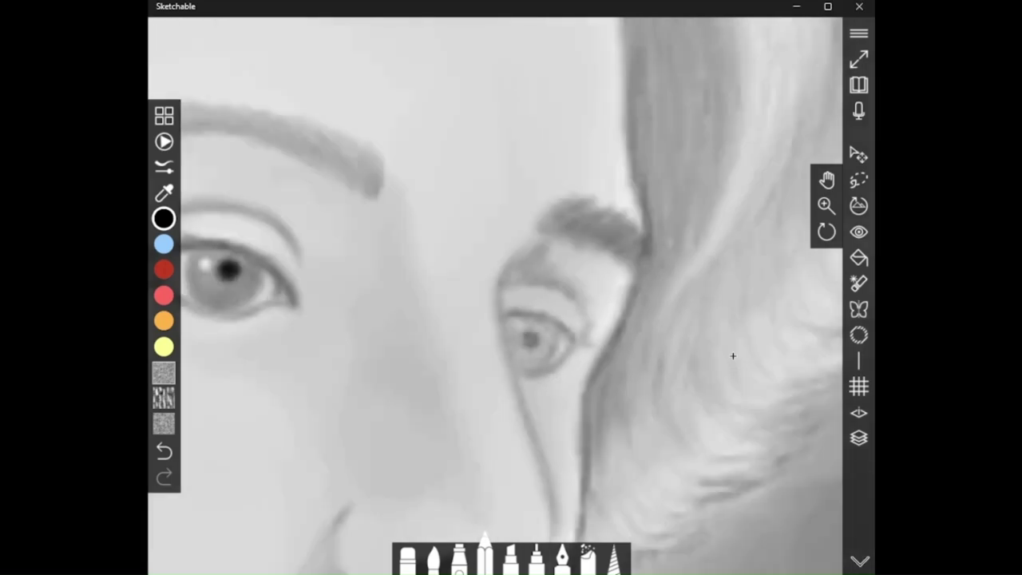
scroll(625, 335, "up", 2)
Step: Blend the pencil shading of the far eye's iris, lids and the skin beneath it
left_click(615, 555)
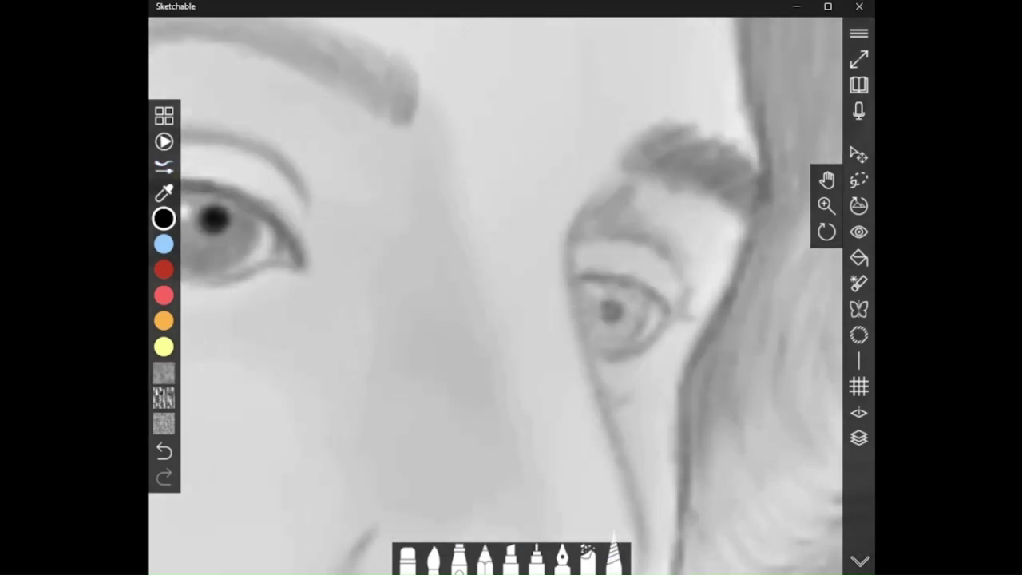
scroll(643, 388, "up", 2)
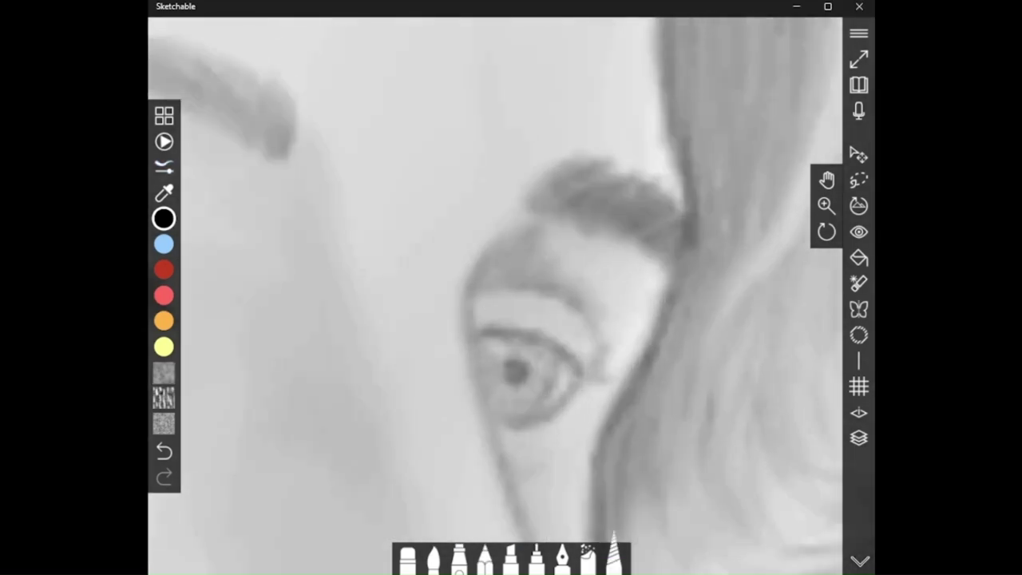
left_click(614, 555)
left_click_drag(441, 416, 445, 416)
left_click(501, 276)
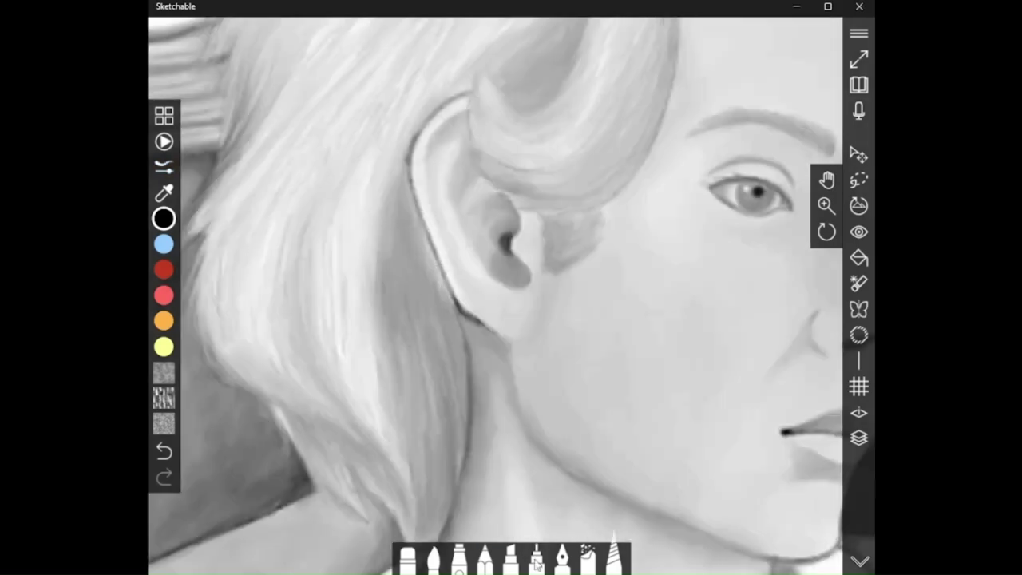
Step: Deepen the hair shadow behind the light-haired figure's ear with pencil and blend it into the surrounding strands
left_click(484, 557)
left_click_drag(421, 220, 430, 294)
mouse_move(410, 174)
left_mouse_down()
mouse_move(394, 248)
mouse_move(389, 228)
left_mouse_up()
left_click(614, 557)
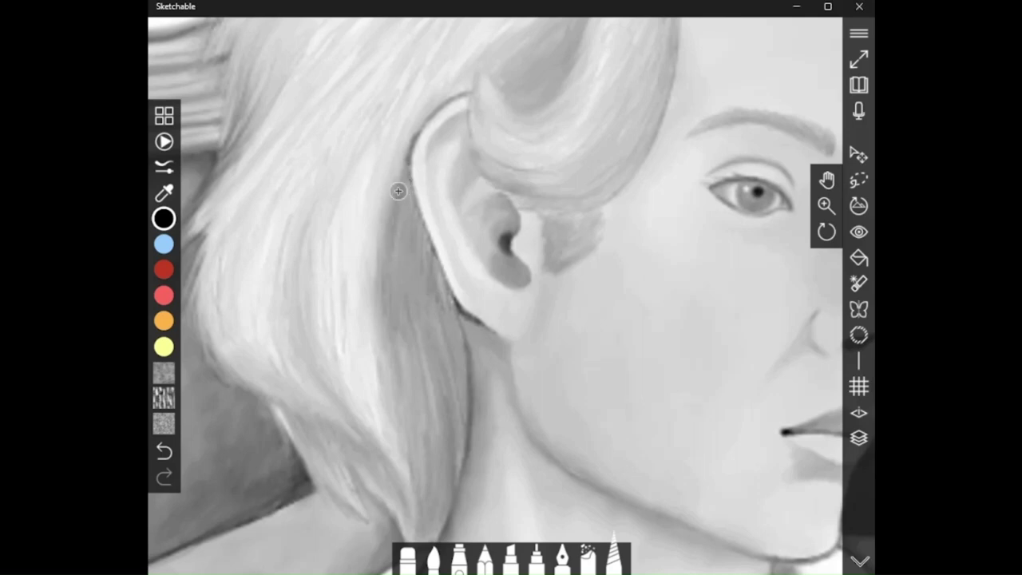
Step: Darken the contour from the lower back of the ear down the hair edge along the neck, and blend it
left_click(484, 557)
left_click_drag(457, 303, 473, 386)
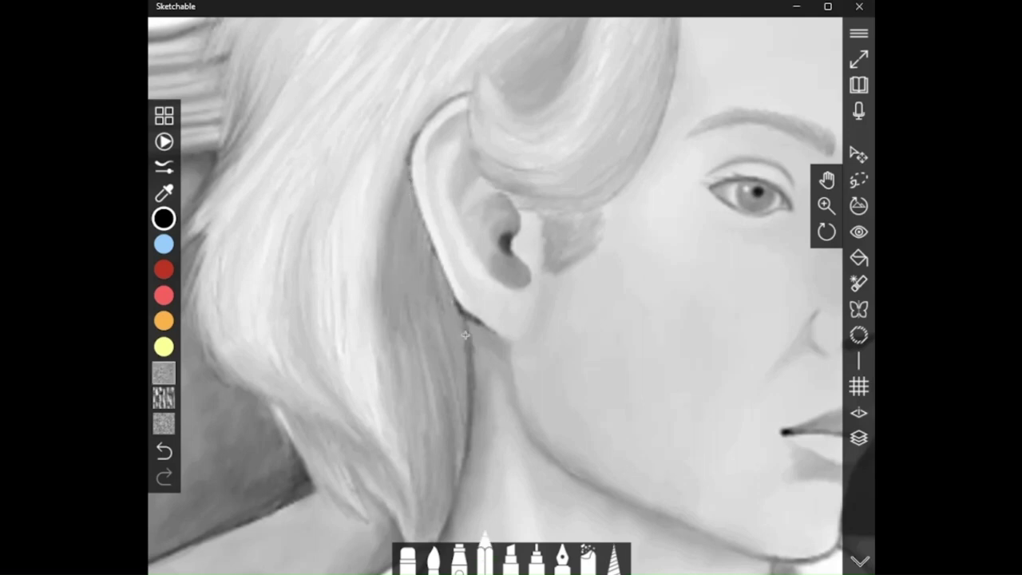
left_click_drag(442, 277, 469, 338)
left_click_drag(436, 256, 463, 310)
mouse_move(467, 321)
left_mouse_down()
mouse_move(478, 370)
mouse_move(463, 480)
left_mouse_up()
left_click(614, 557)
left_click_drag(471, 427, 458, 335)
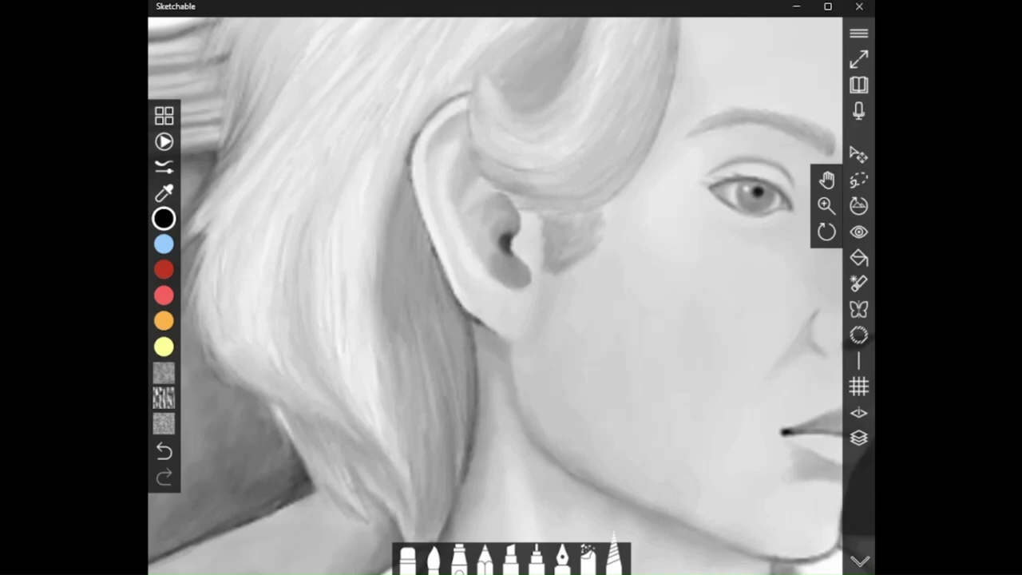
Step: Lasso the upper rim of the light-haired figure's ear with the adjoining hair and apply a transform to it
scroll(484, 262, "down", 9)
scroll(717, 315, "up", 5)
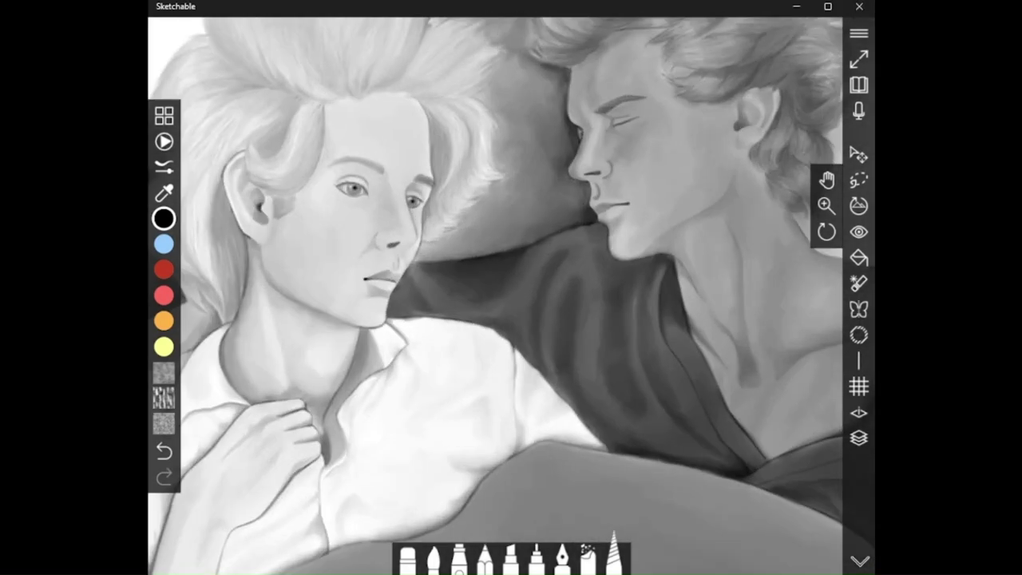
scroll(230, 192, "up", 5)
scroll(415, 328, "down", 5)
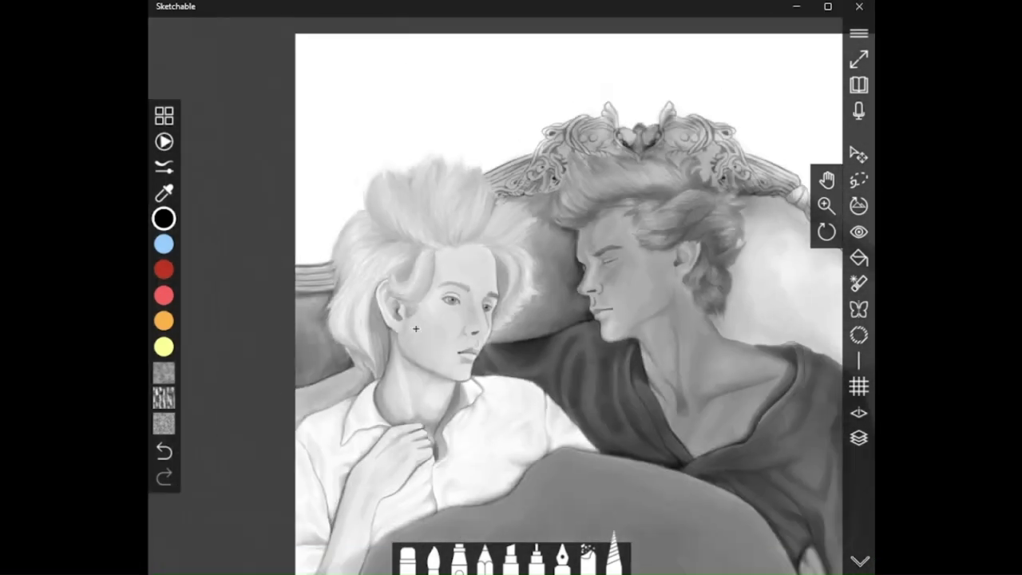
scroll(377, 301, "up", 5)
left_click(858, 179)
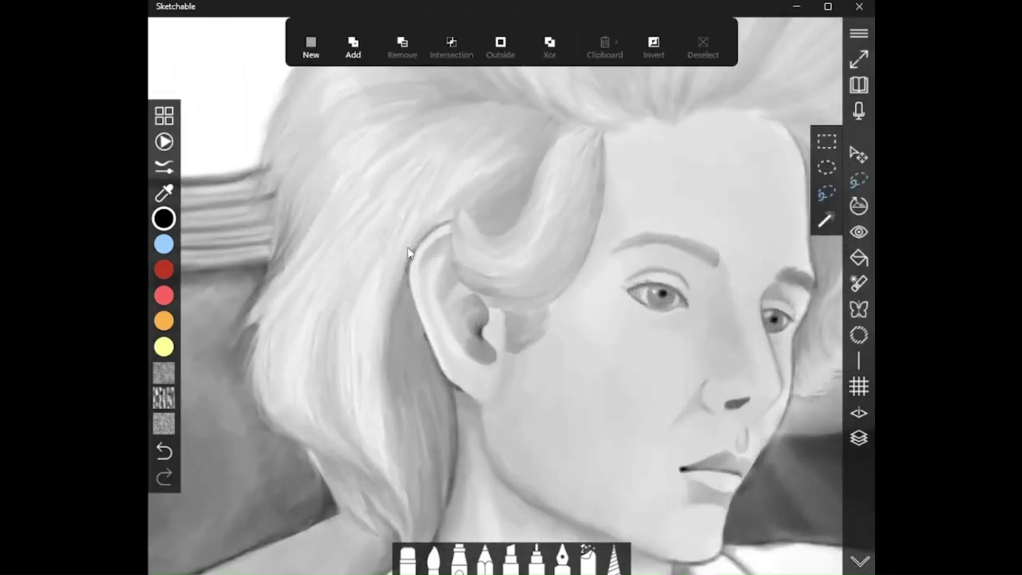
mouse_move(409, 244)
left_mouse_down()
mouse_move(445, 296)
mouse_move(449, 218)
left_mouse_up()
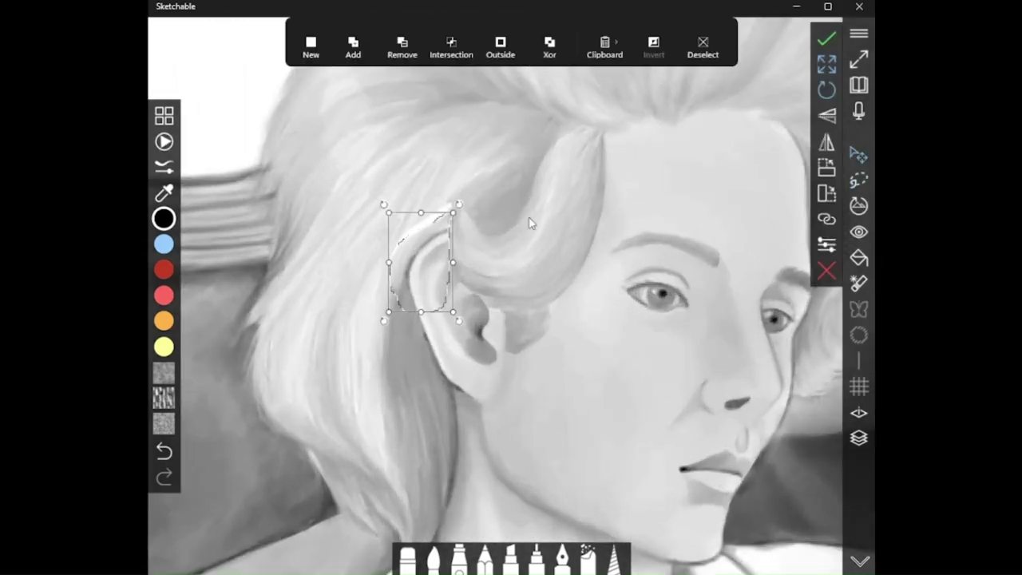
left_click(828, 41)
scroll(435, 183, "up", 3)
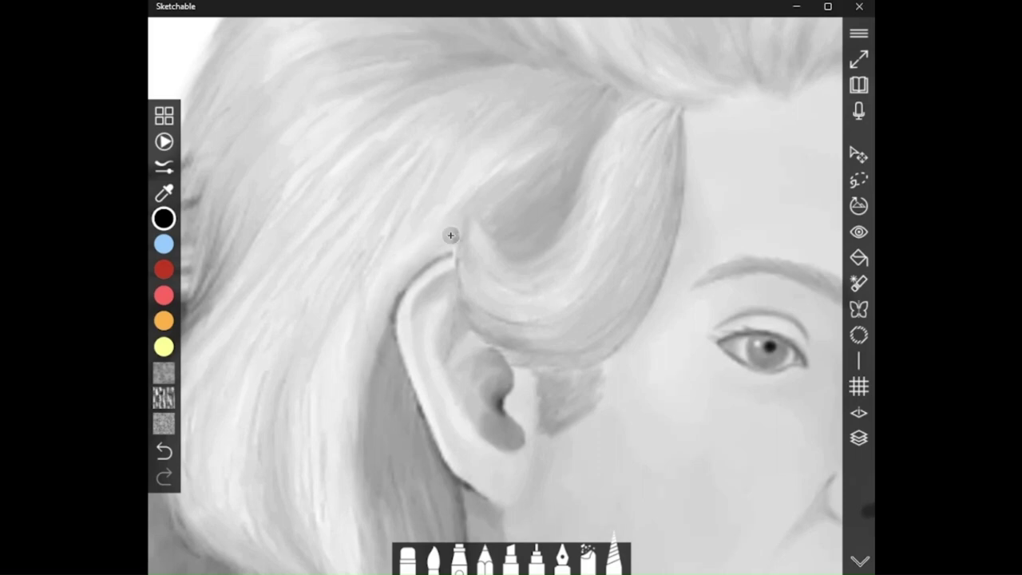
scroll(407, 342, "down", 10)
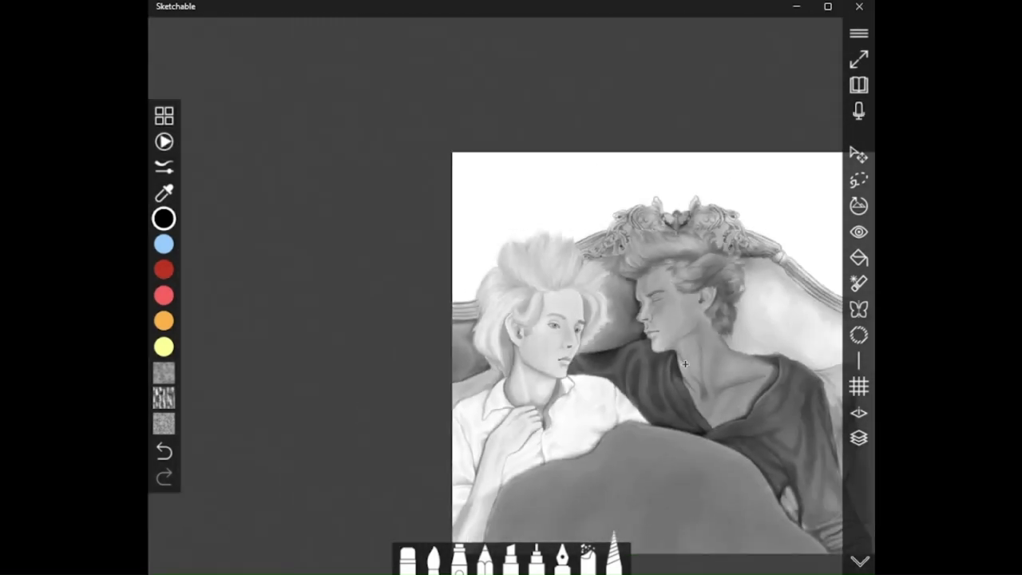
scroll(796, 328, "up", 4)
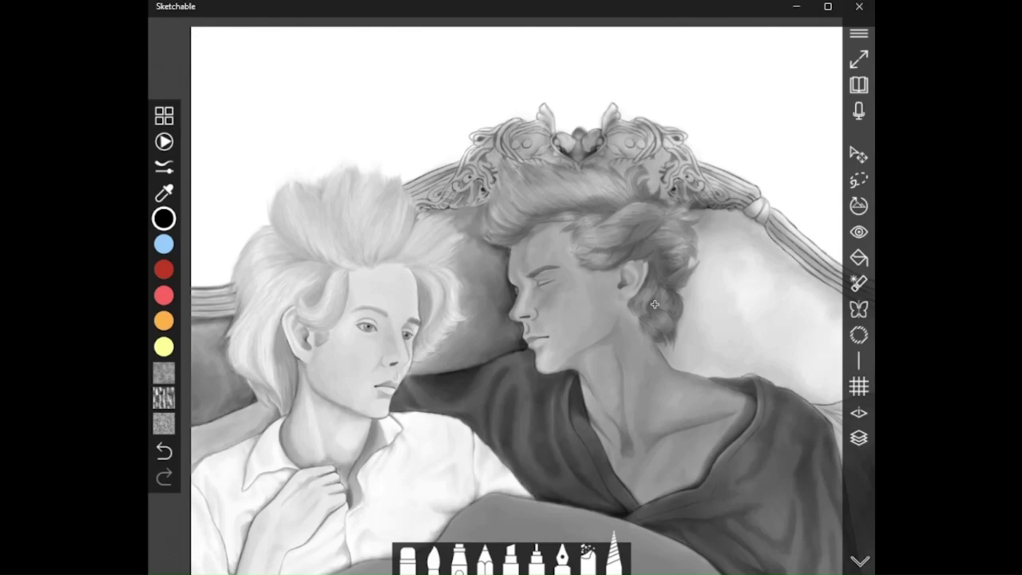